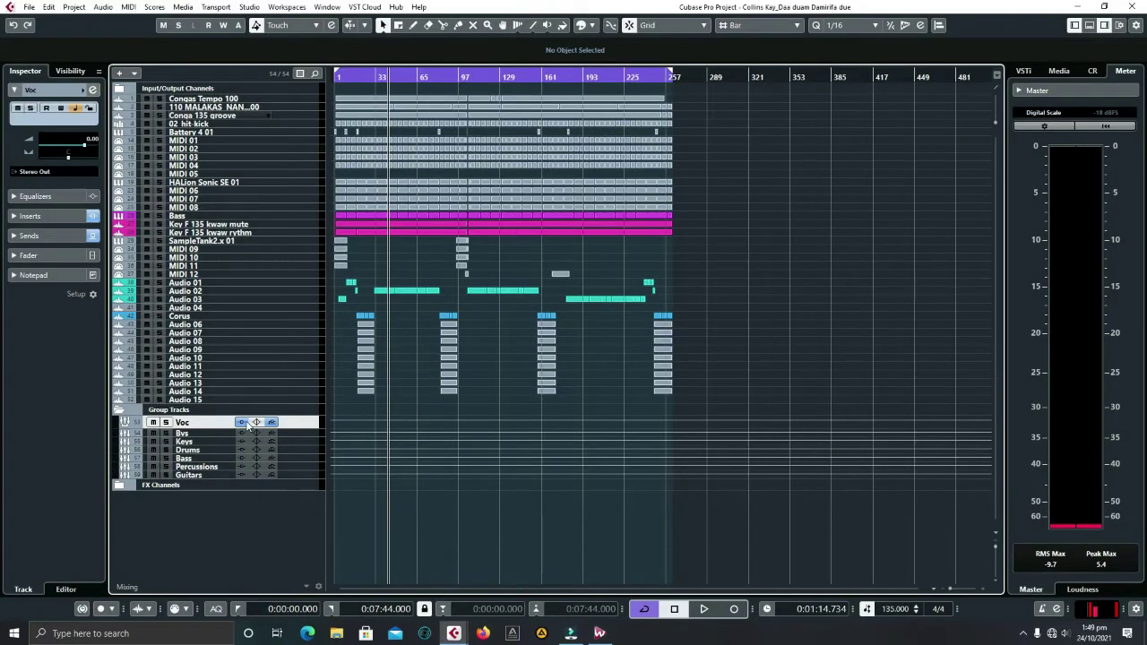
Expand the FX Channels folder and delete its existing reverb FX channel tracks.
click(120, 486)
click(197, 498)
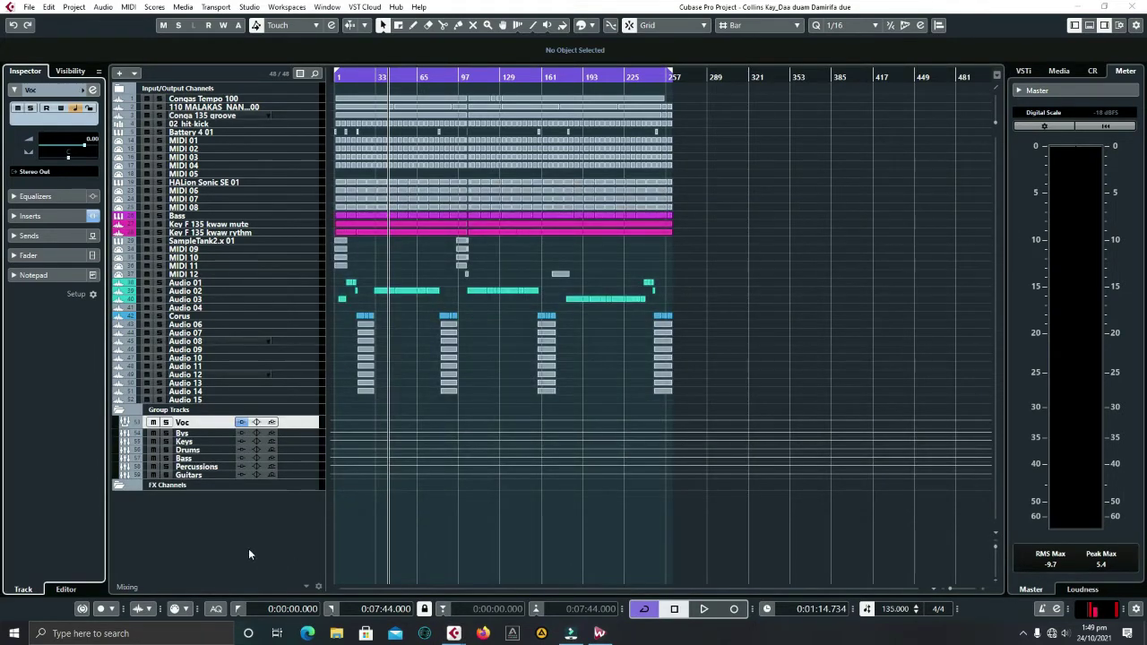
click(195, 529)
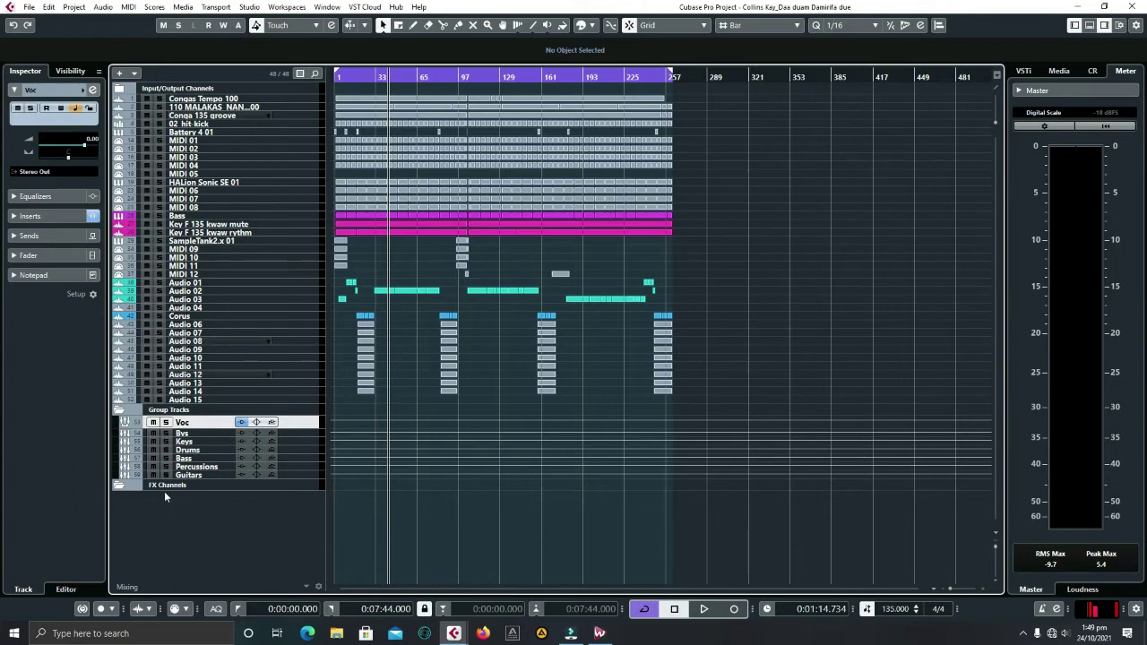
Add an FX channel track using the DS RV1 - Reverb plugin.
right_click(188, 516)
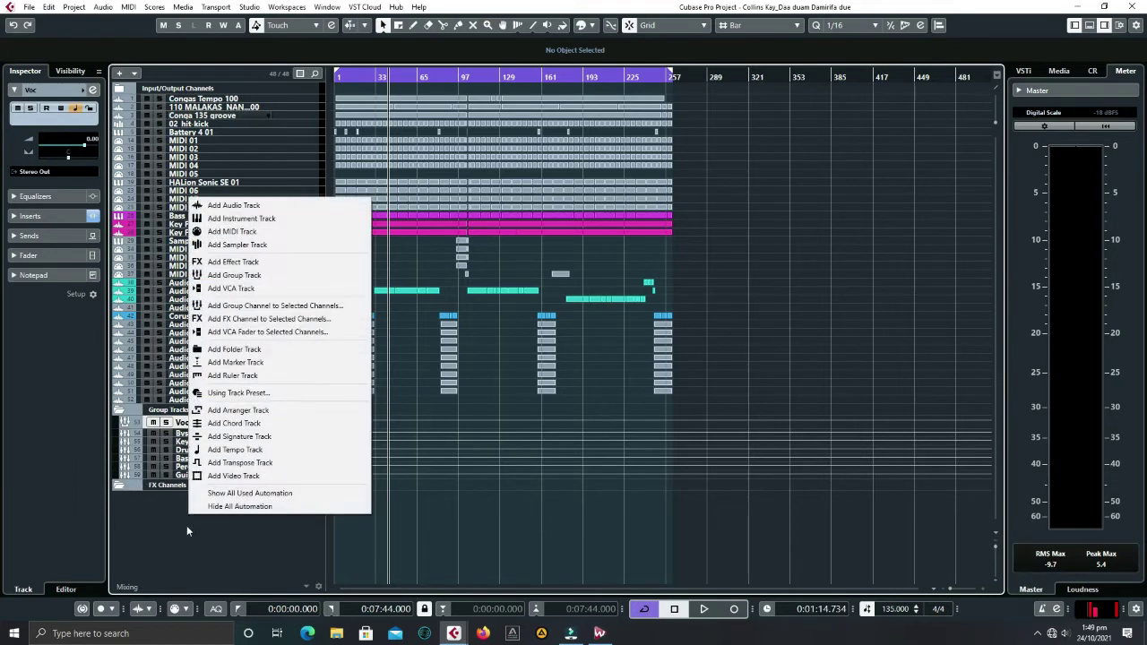
click(185, 533)
right_click(183, 539)
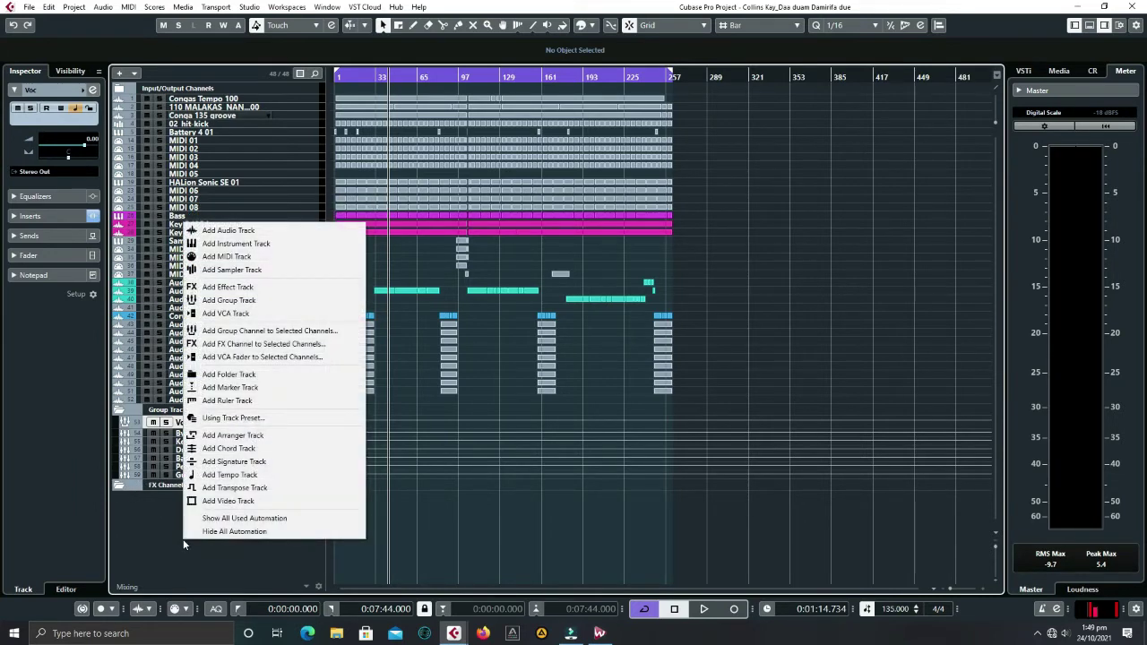
click(228, 287)
click(637, 207)
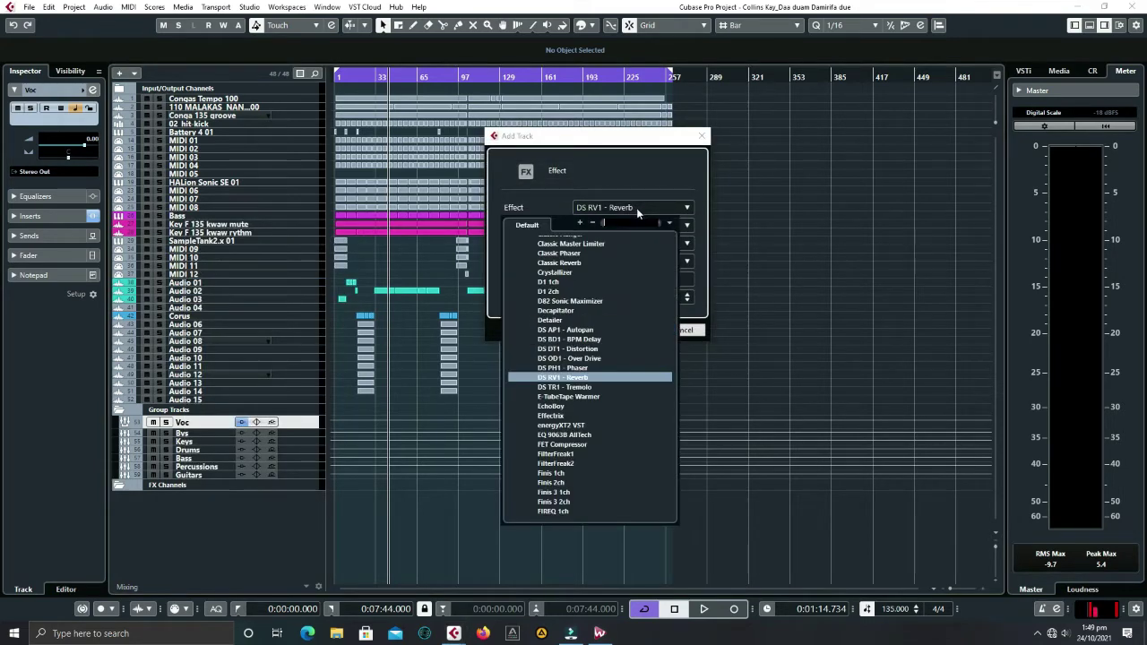
click(572, 379)
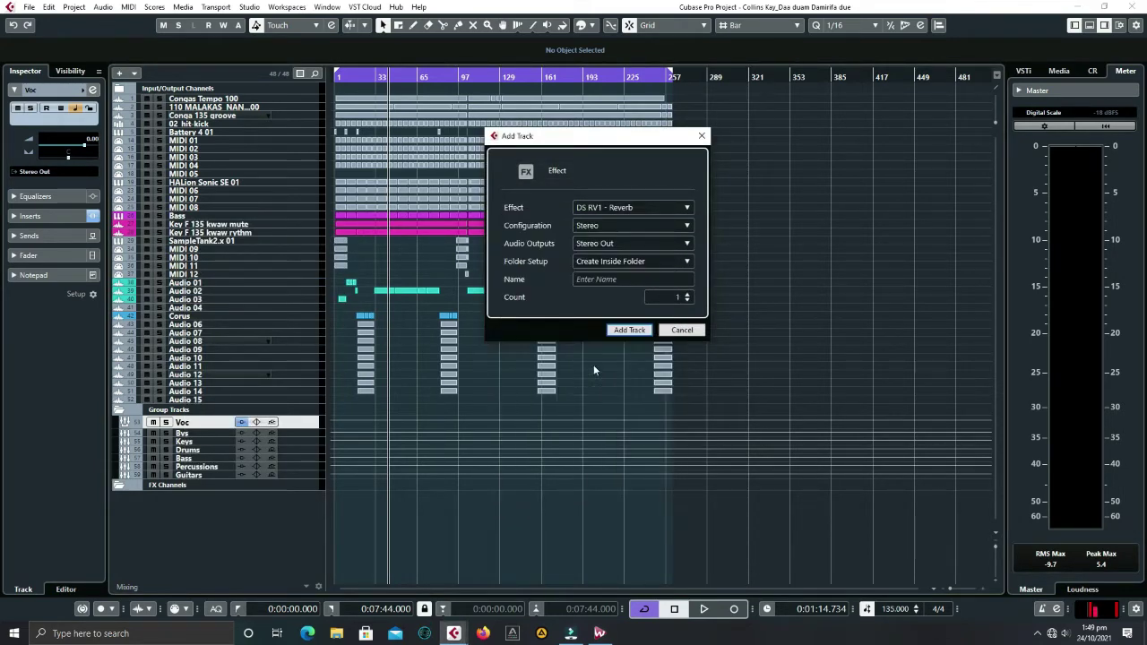
click(628, 330)
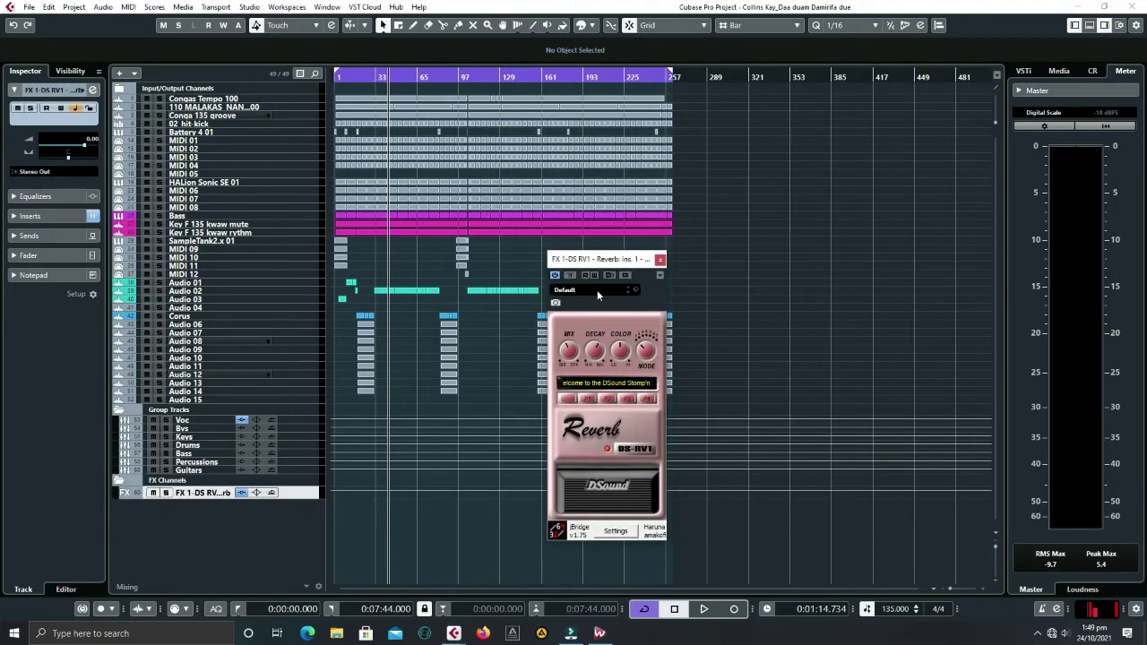
Load the Clean Hi verb preset on DS RV1 and close its plugin window.
click(597, 291)
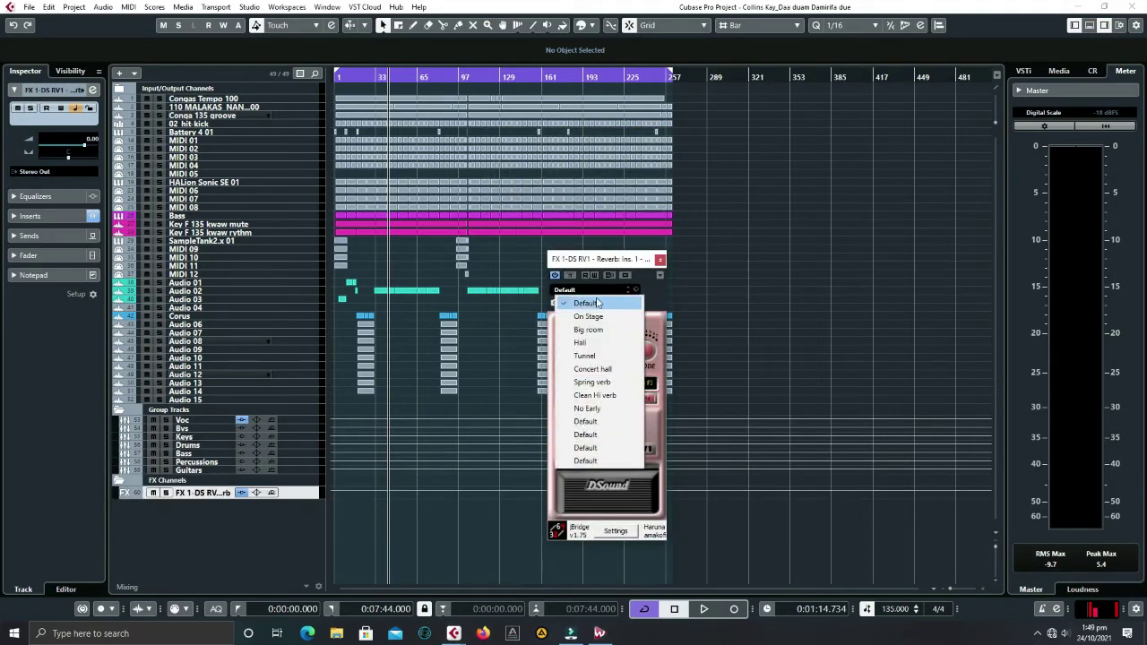
click(604, 397)
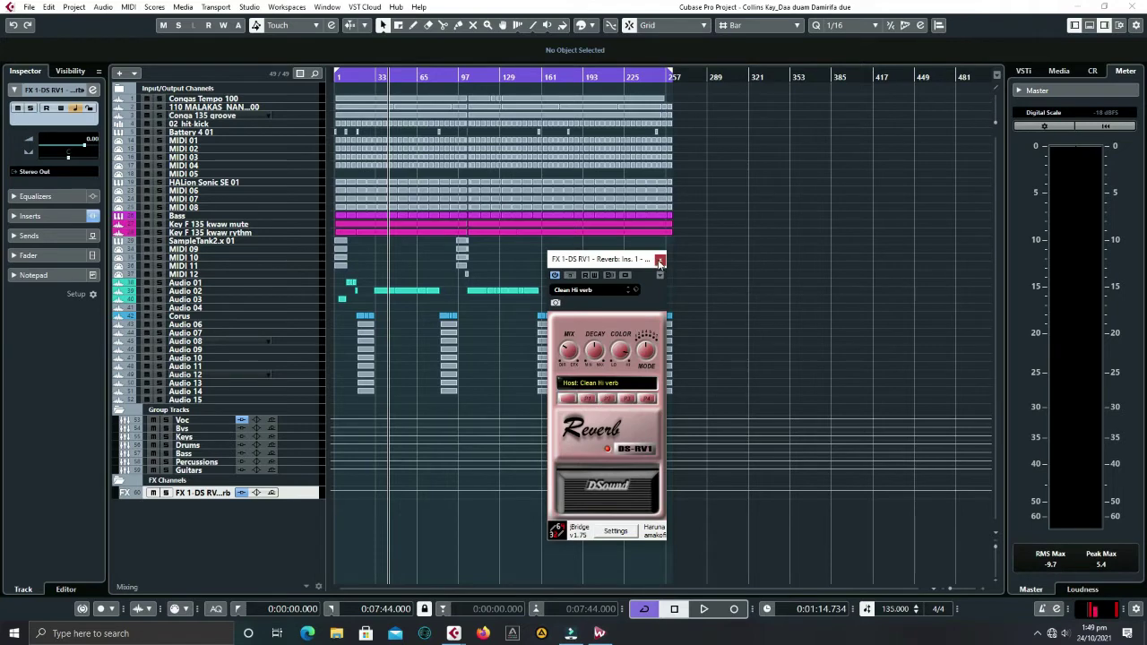
click(659, 261)
Add an FX channel track using the Delay > MonoDelay plugin.
right_click(236, 530)
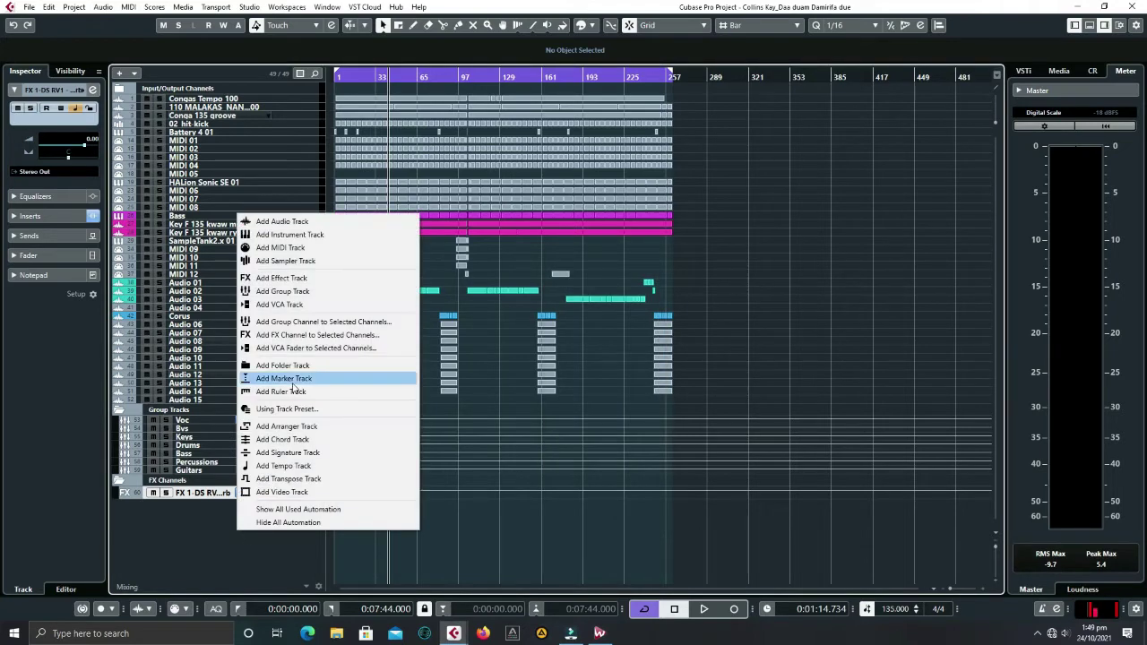
click(221, 570)
right_click(220, 570)
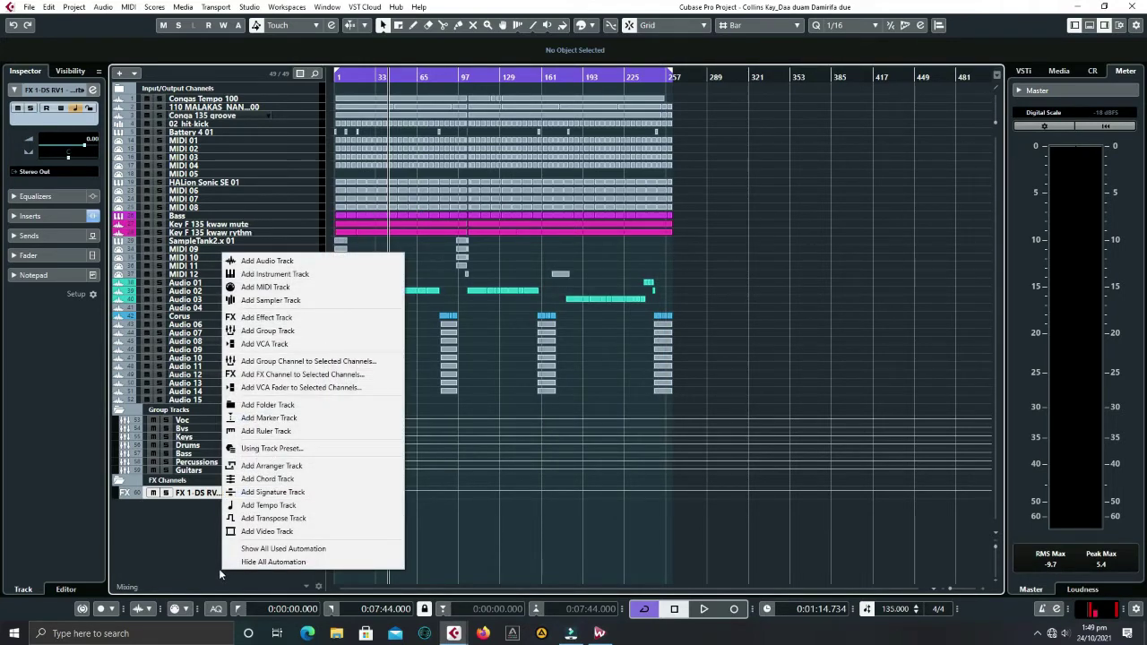
right_click(167, 556)
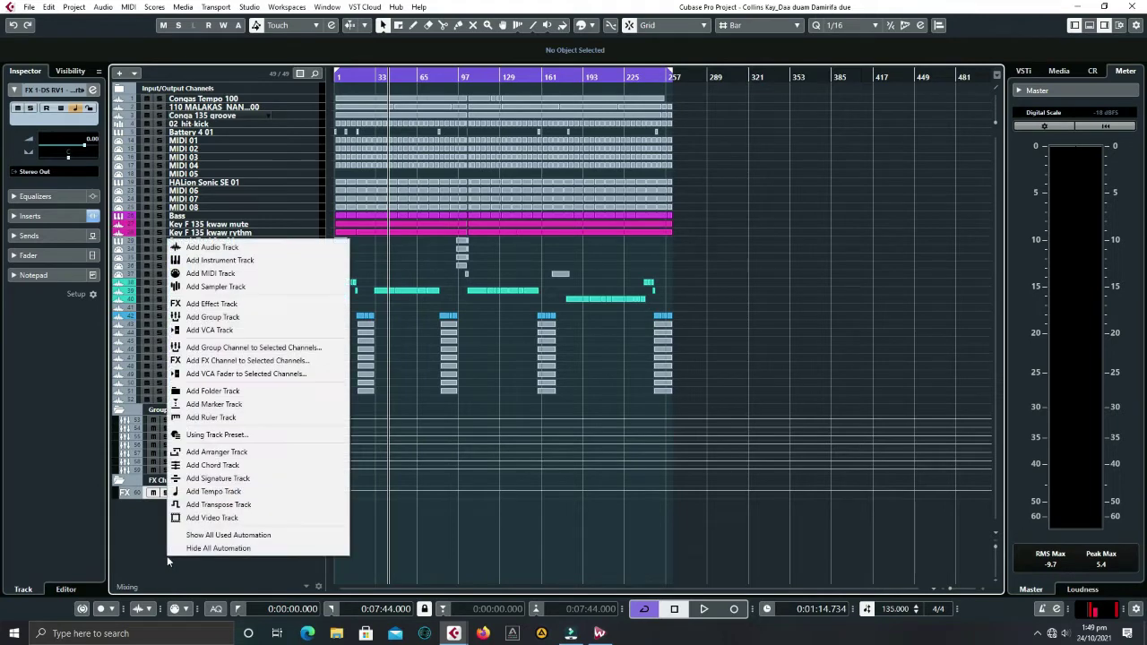
click(230, 306)
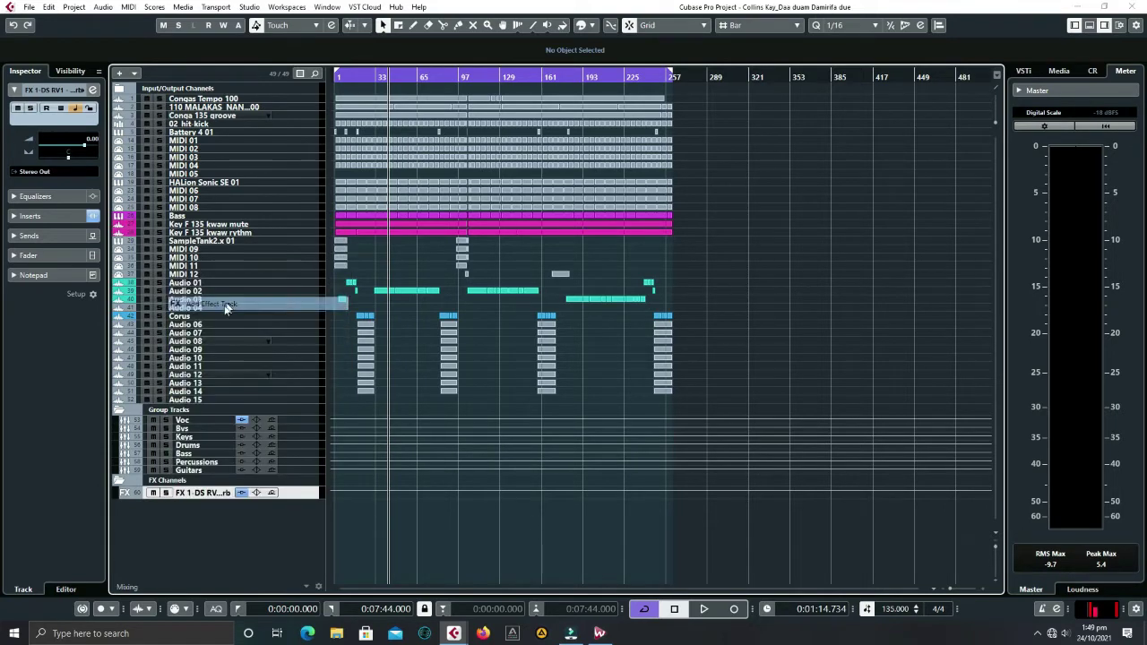
click(629, 212)
scroll(574, 355, up, 8)
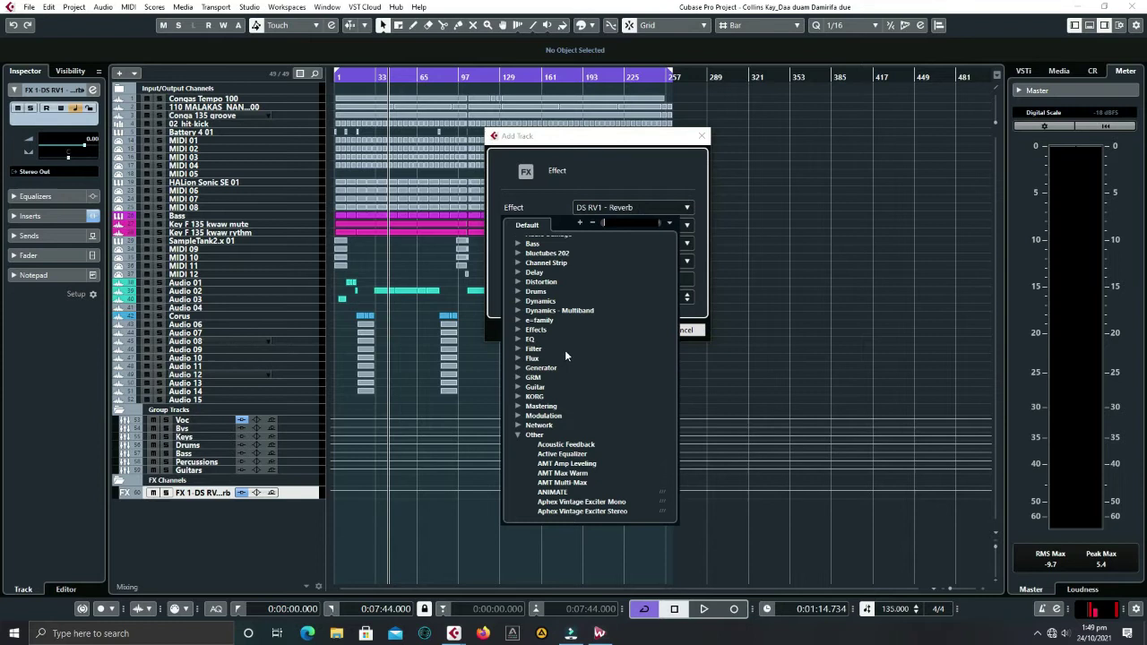
click(517, 436)
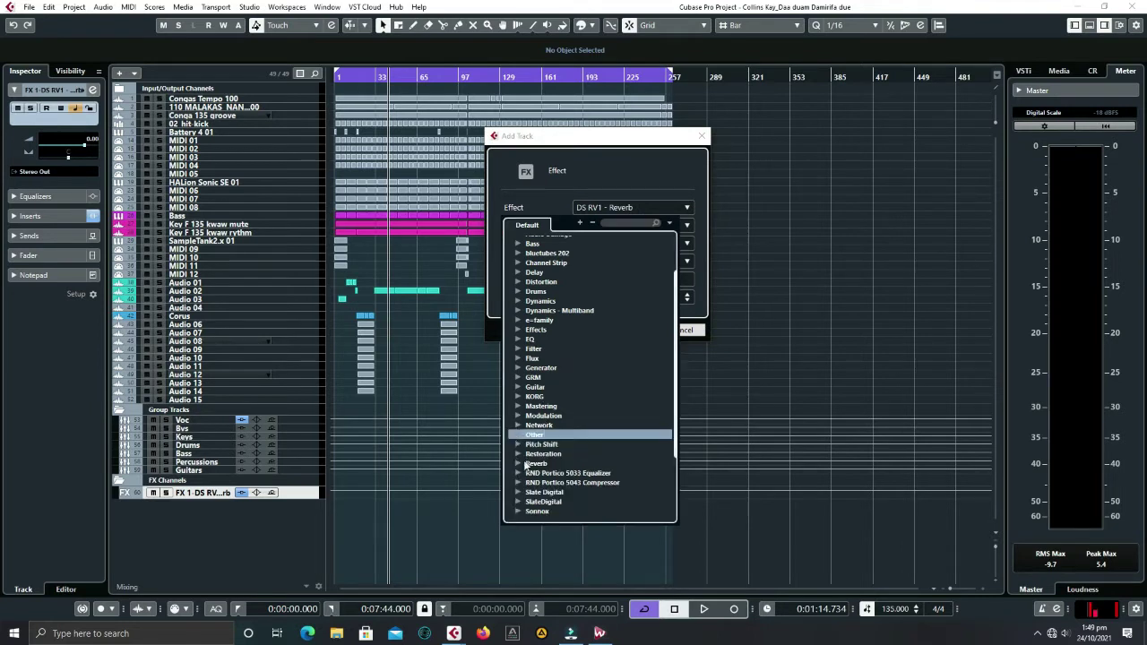
click(519, 273)
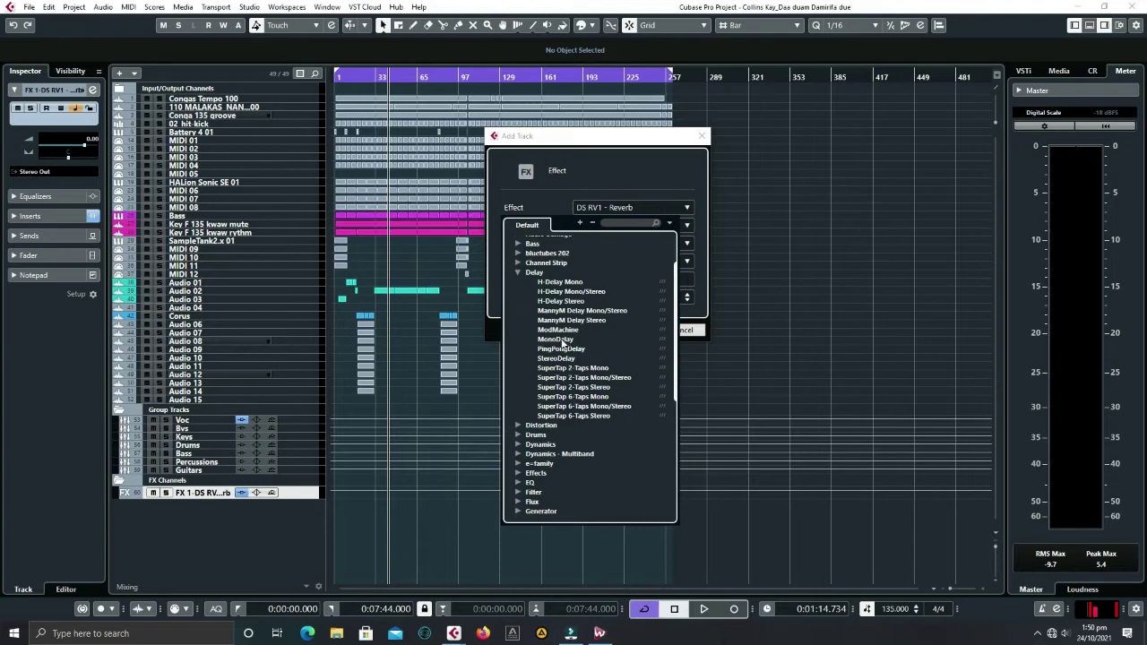
click(558, 339)
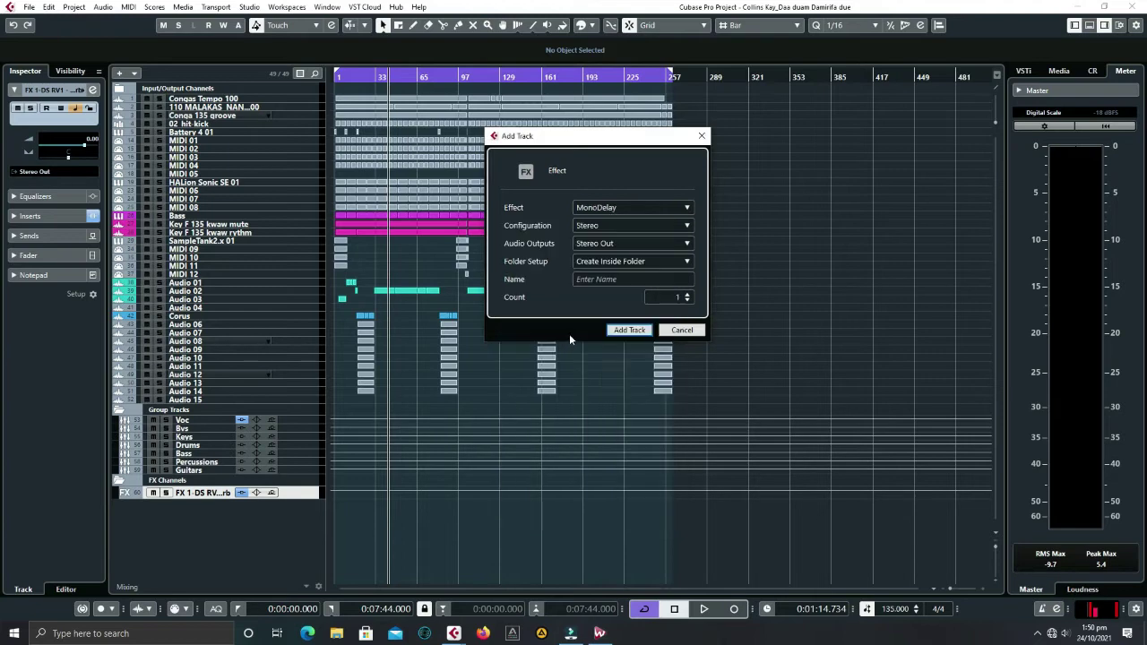
click(628, 331)
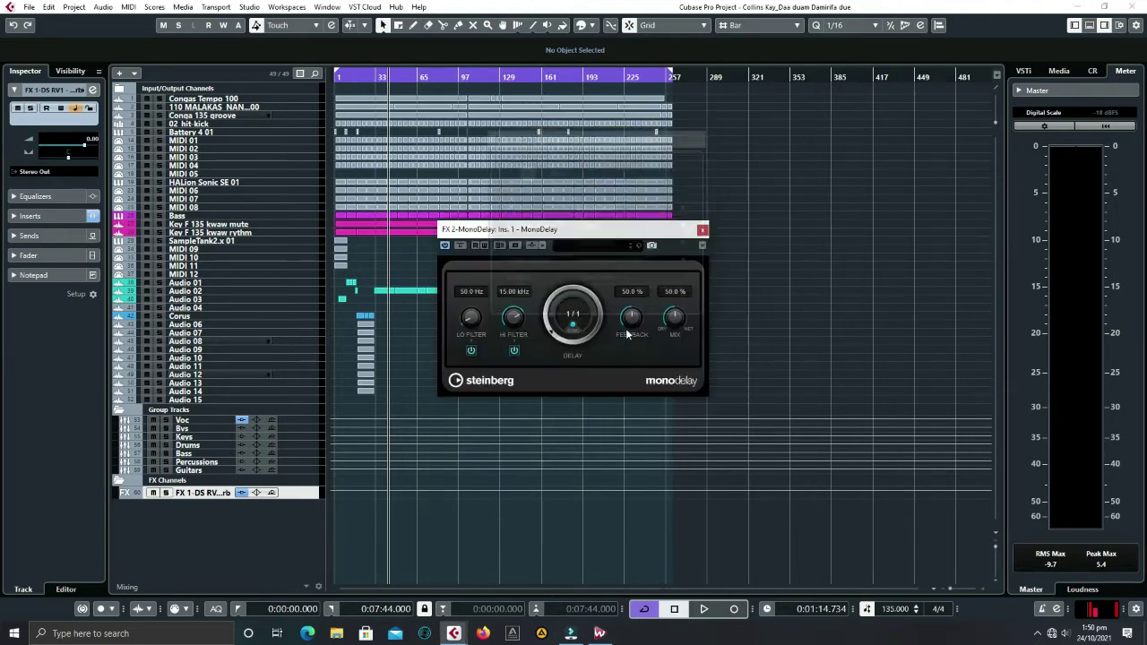
Set MonoDelay to 1/4 delay, about 5.3% feedback and 100% mix, then close it.
click(575, 316)
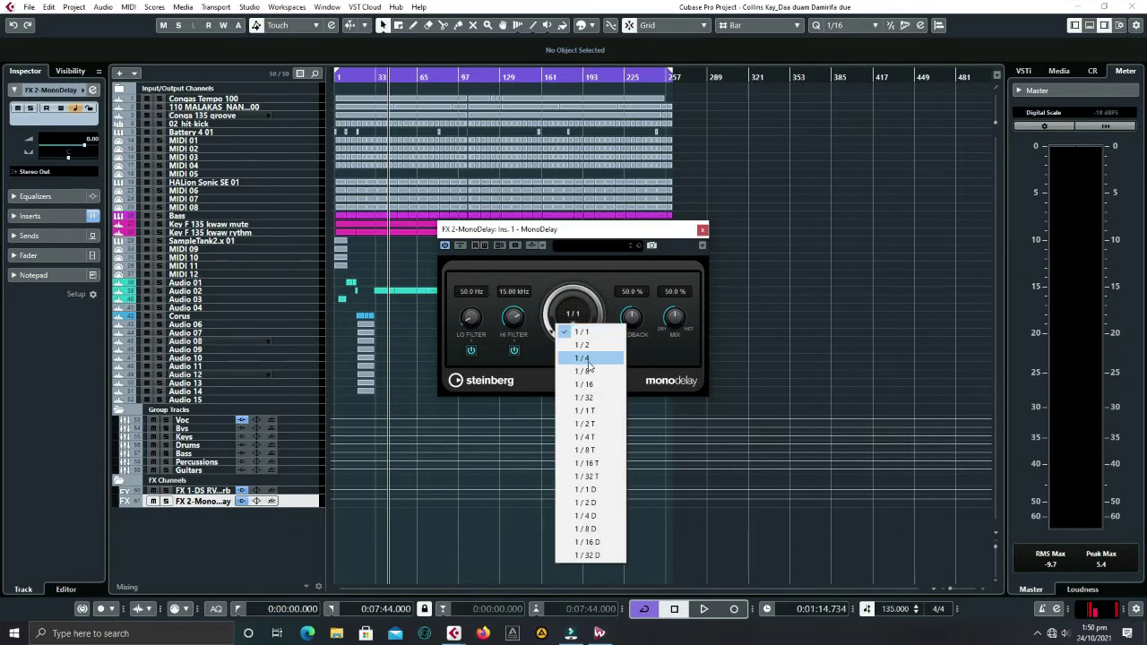
click(588, 359)
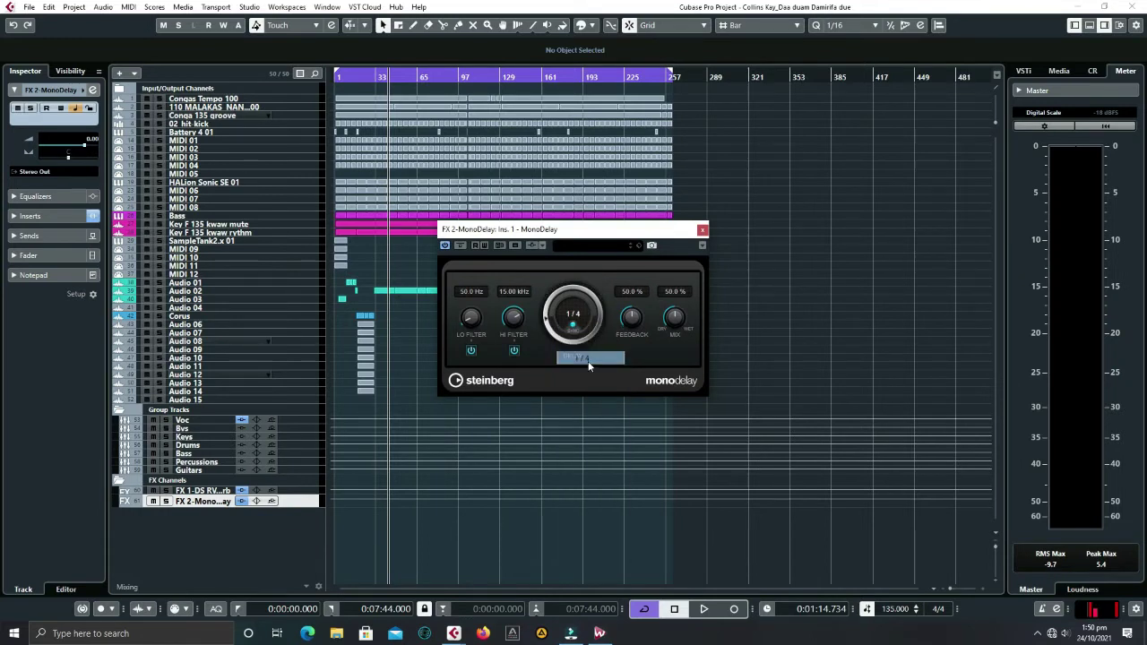
click(632, 291)
drag(678, 323, 679, 312)
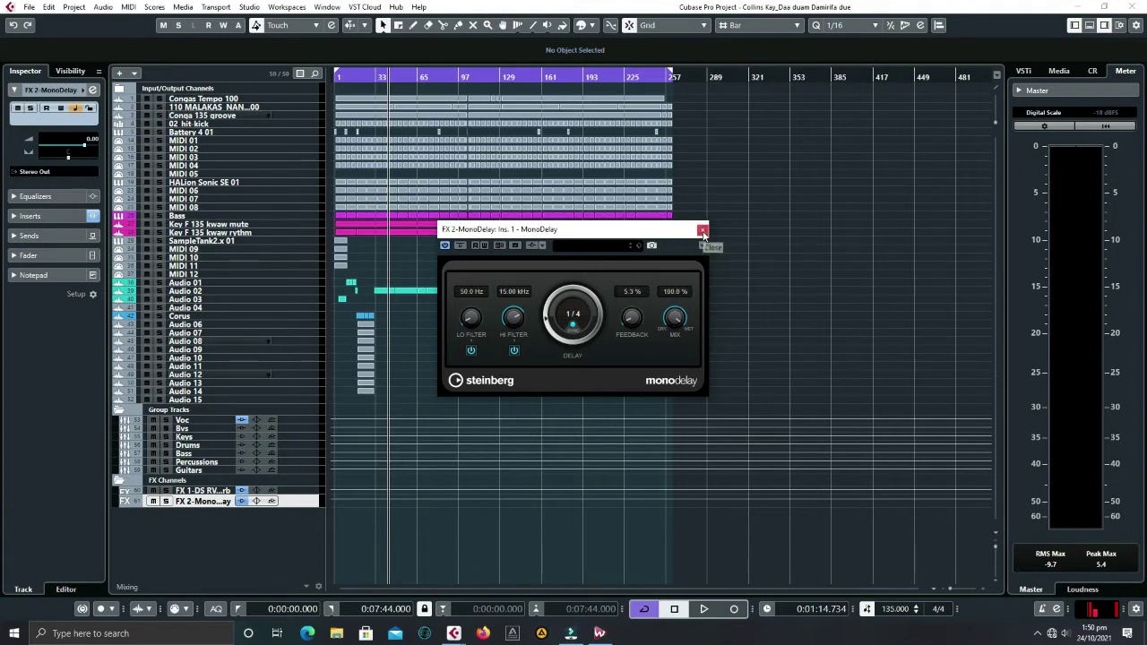
click(703, 231)
Add an FX channel track using the Reverb > Abbey Road Plates Stereo plugin.
right_click(240, 545)
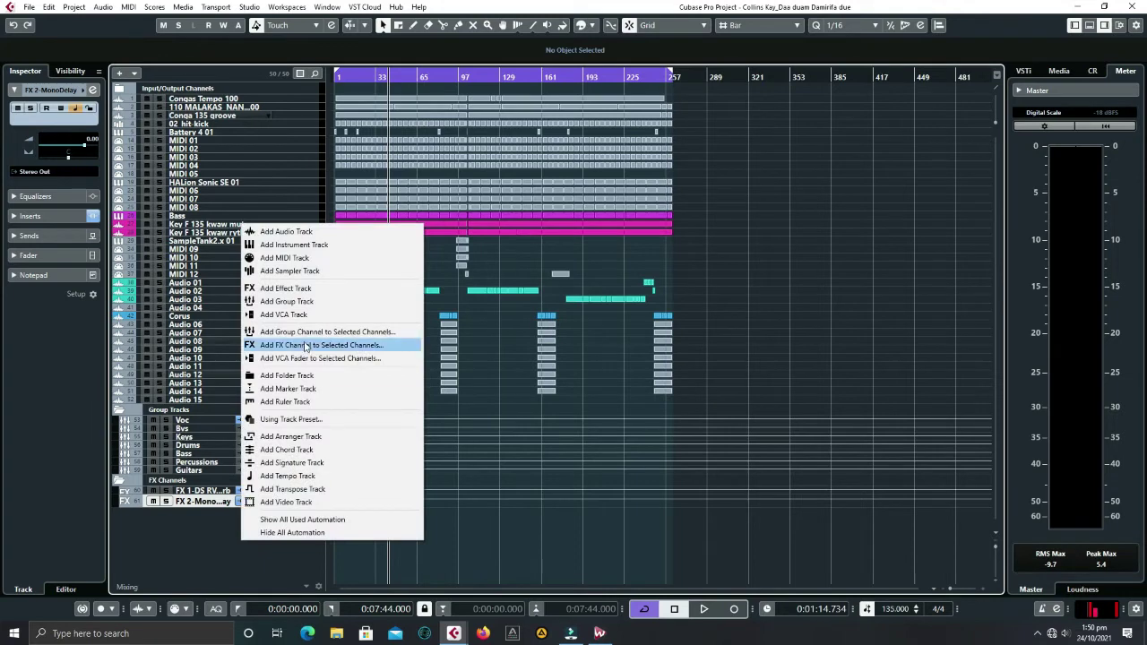
click(314, 289)
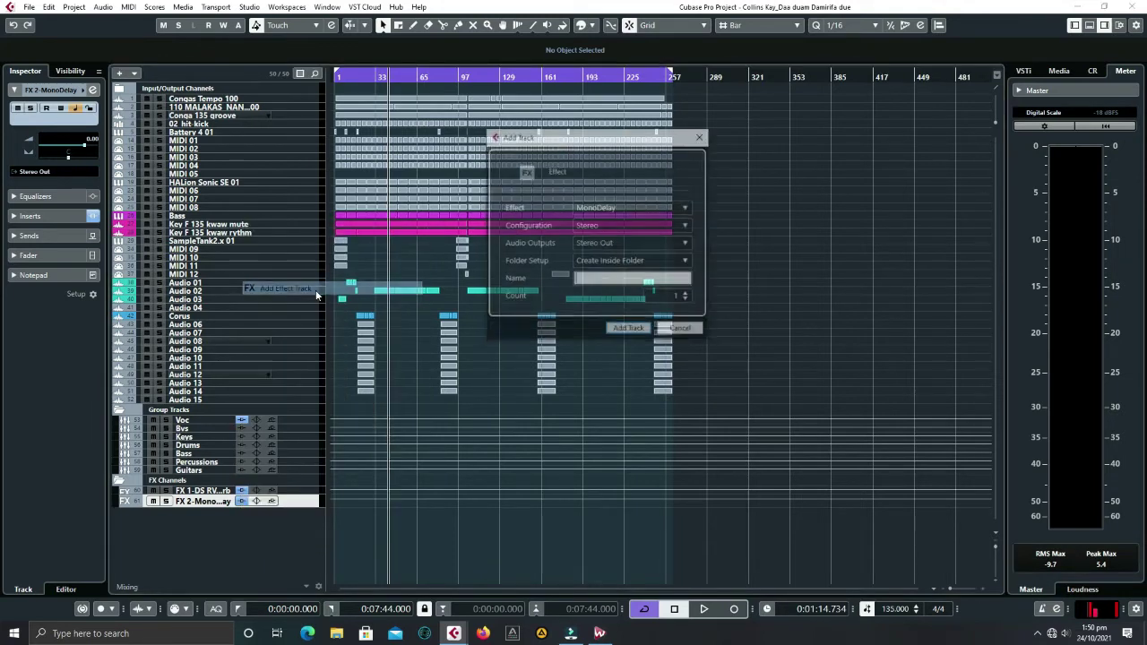
click(609, 209)
click(517, 321)
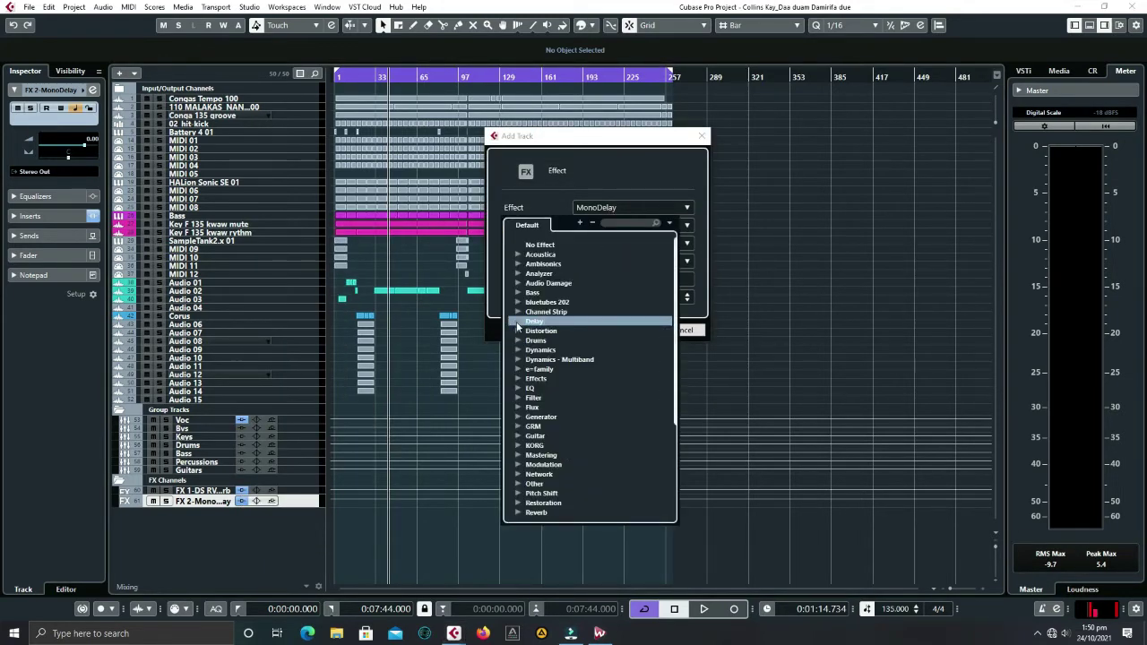
scroll(529, 457, down, 3)
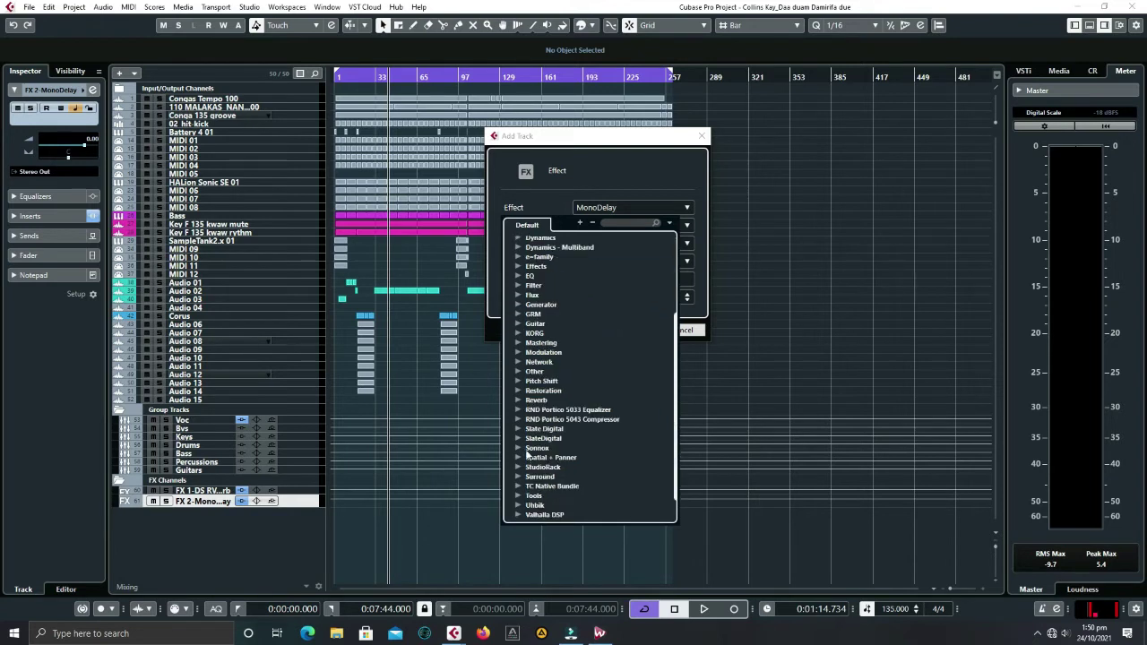
click(518, 401)
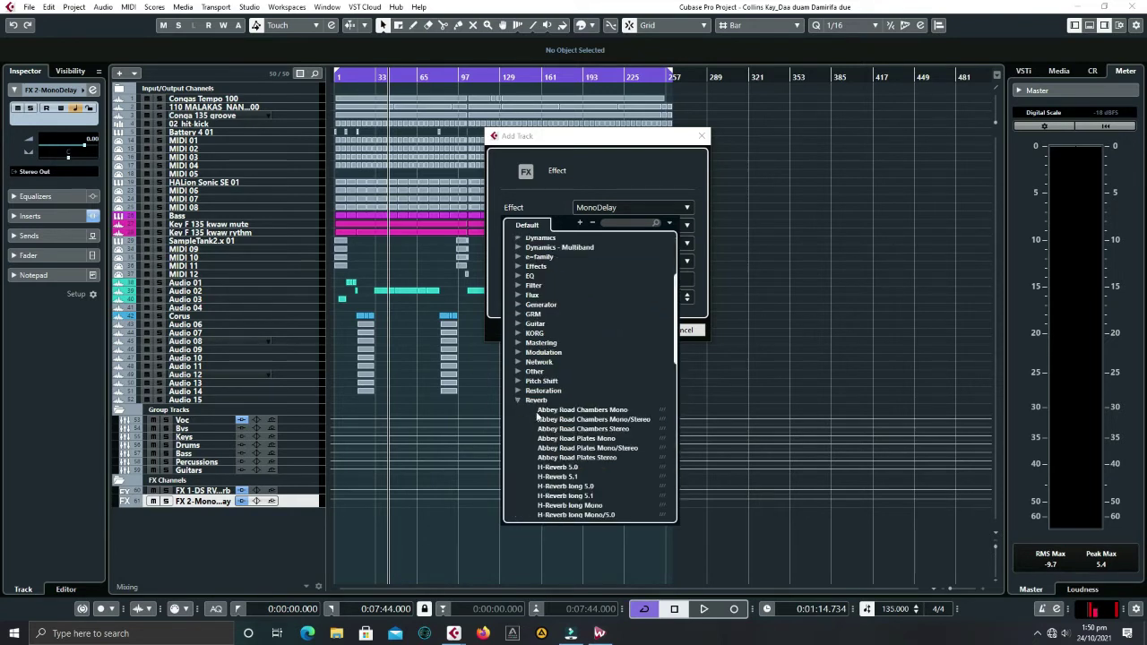
click(583, 458)
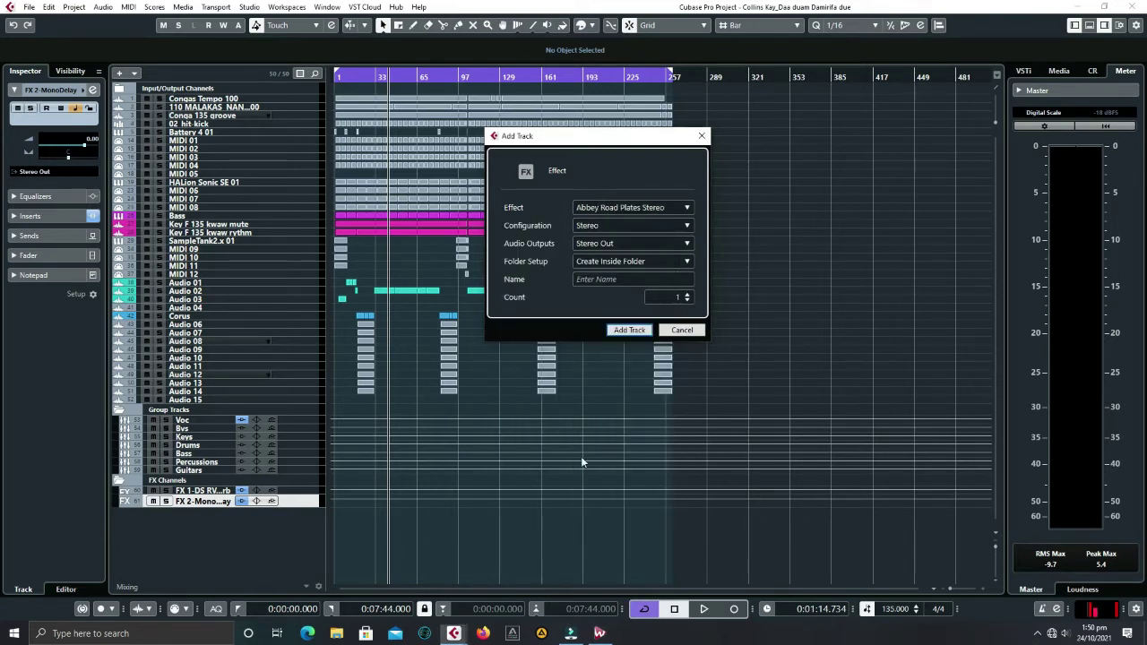
click(630, 331)
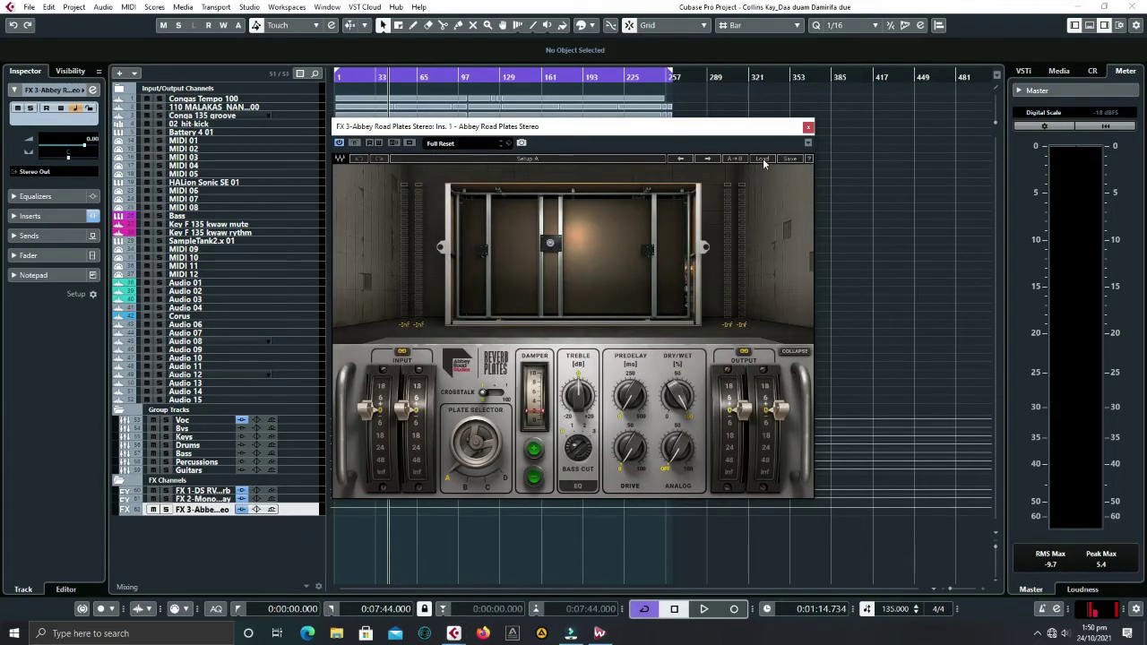
Load the Vocal Plate preset into Abbey Road Plates and close its plugin window.
click(763, 158)
mouse_move(779, 390)
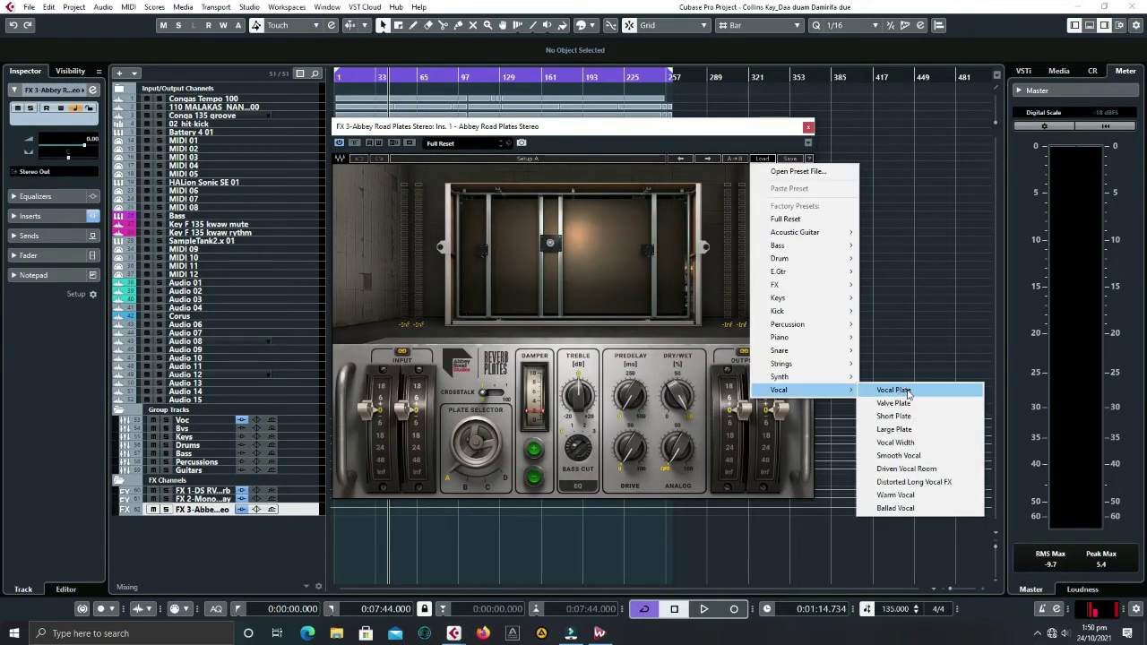
click(908, 393)
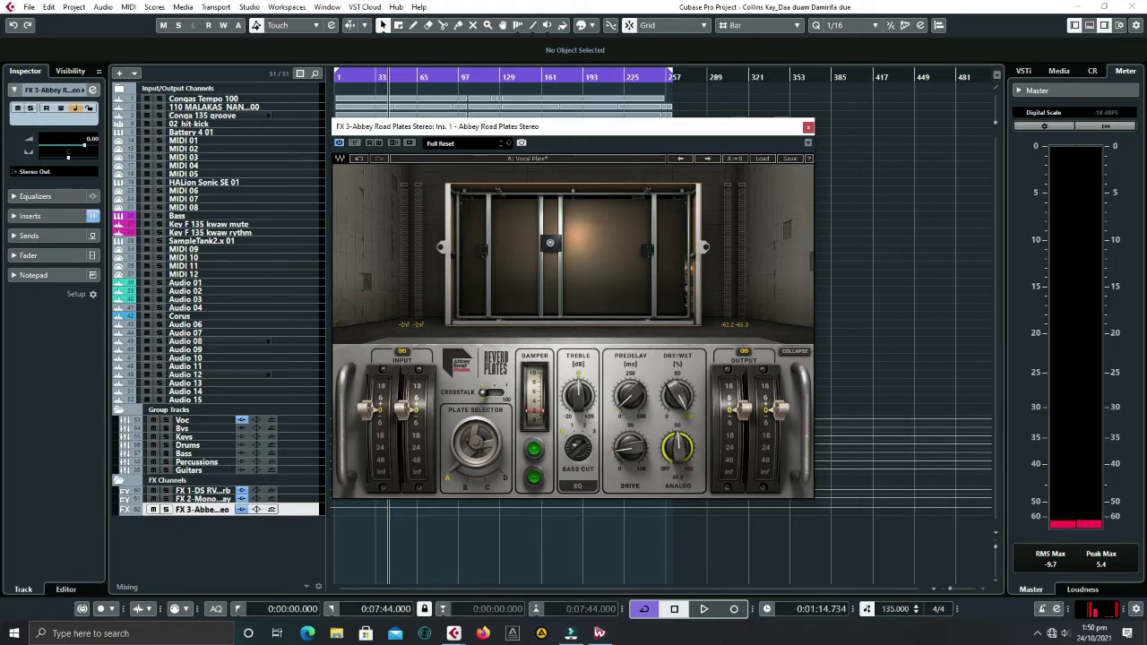
click(808, 127)
right_click(255, 546)
Add an FX channel track using the H-Reverb Stereo plugin.
click(325, 296)
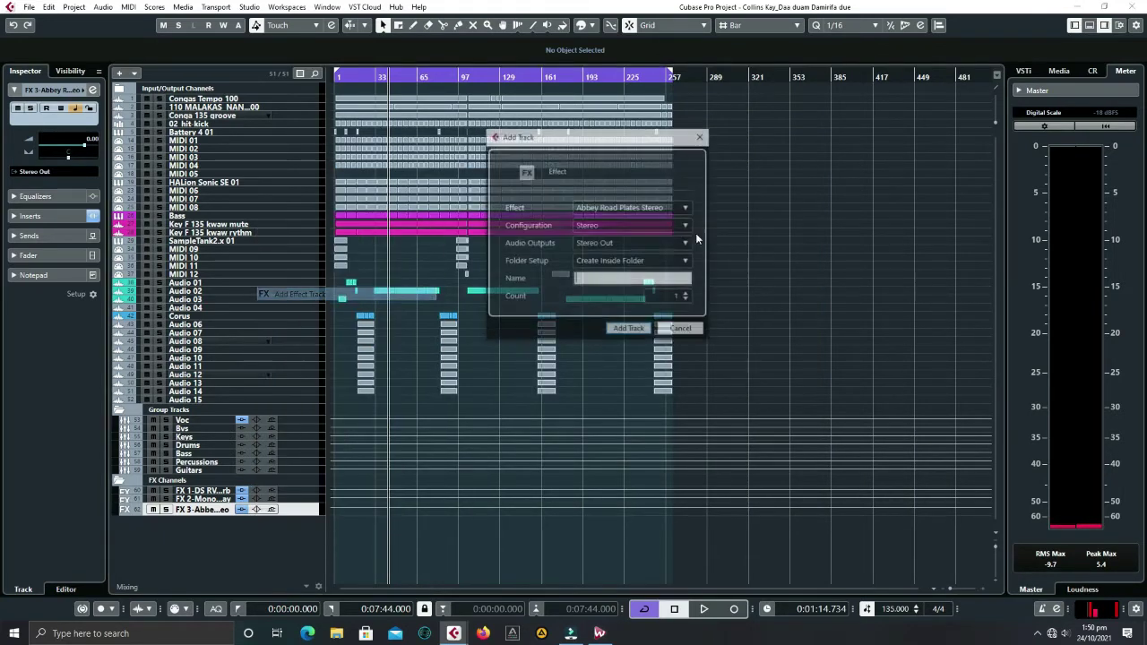
click(639, 207)
scroll(575, 443, down, 2)
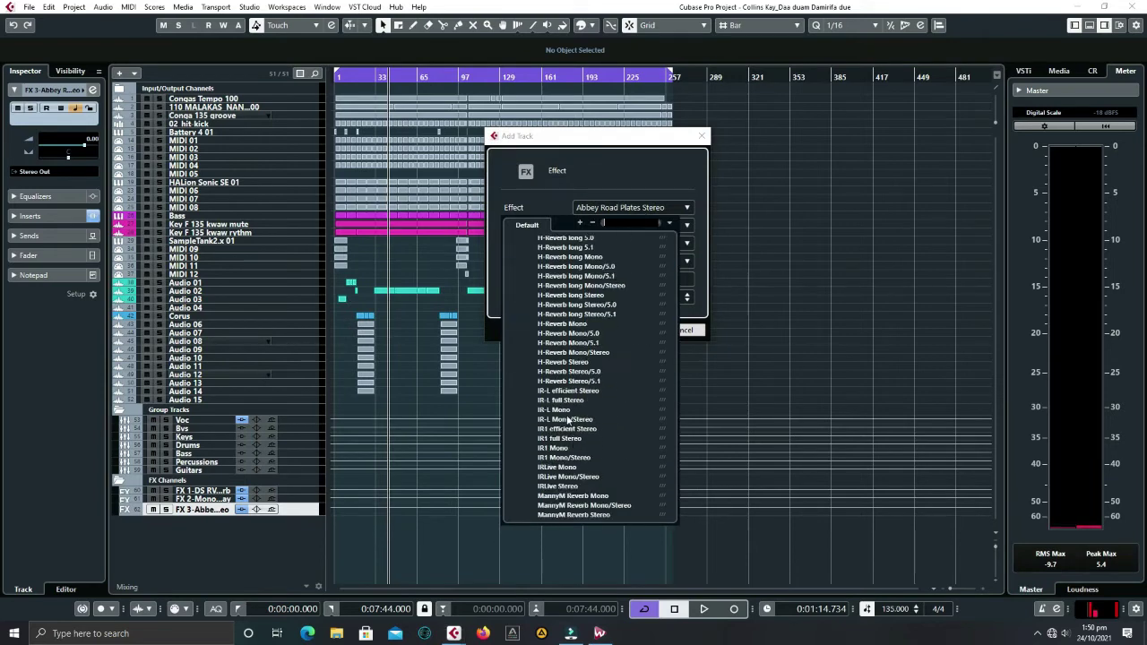
click(571, 364)
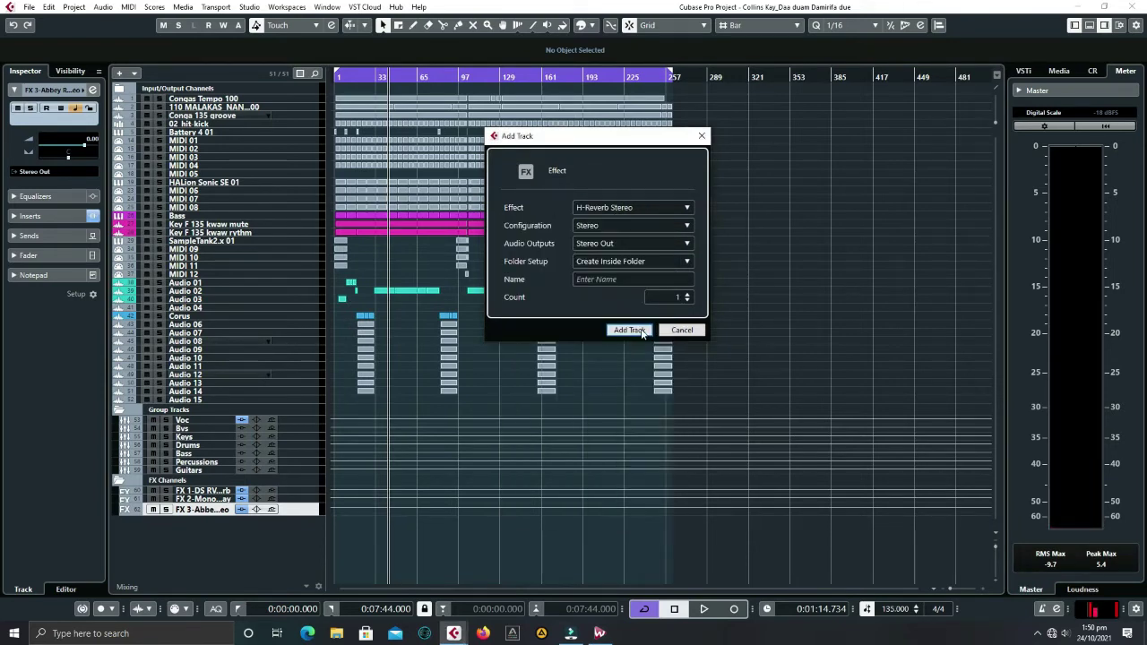
click(621, 332)
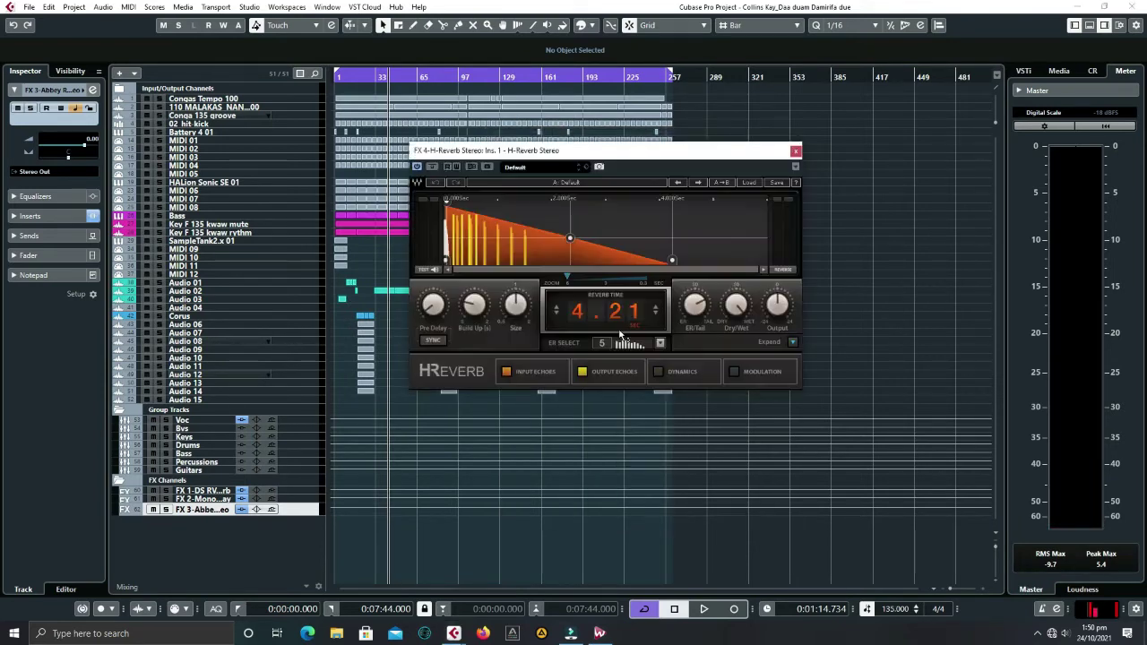
Load the saved H-Reverb backing vocals preset file and collapse the extra parameter panels.
click(750, 182)
click(782, 79)
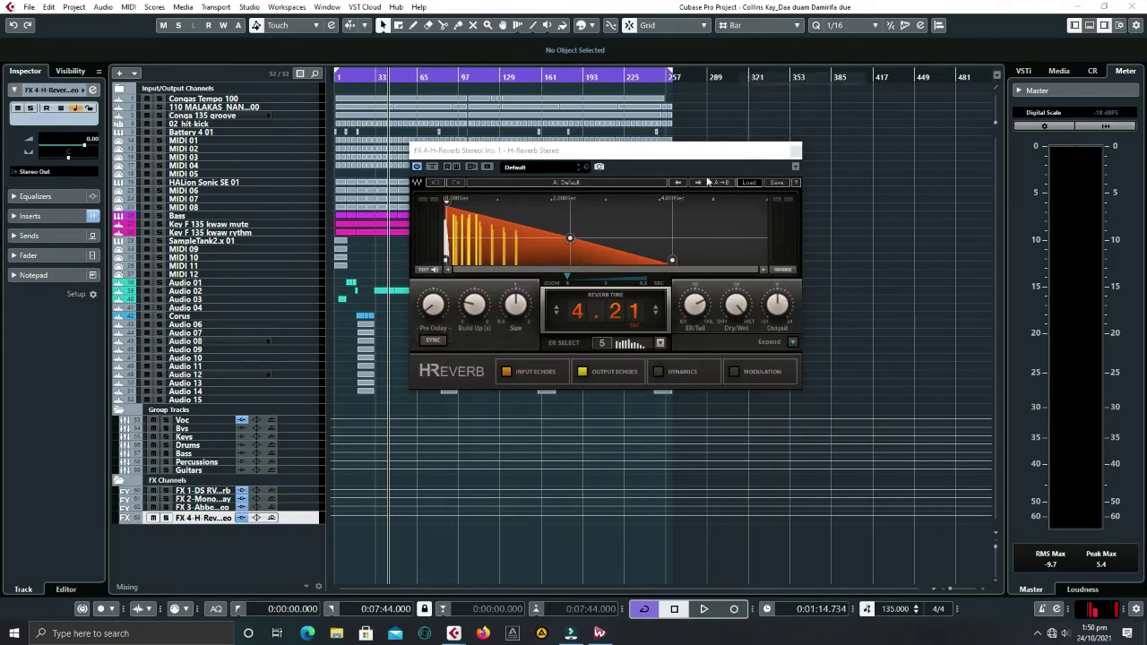
scroll(574, 425, down, 5)
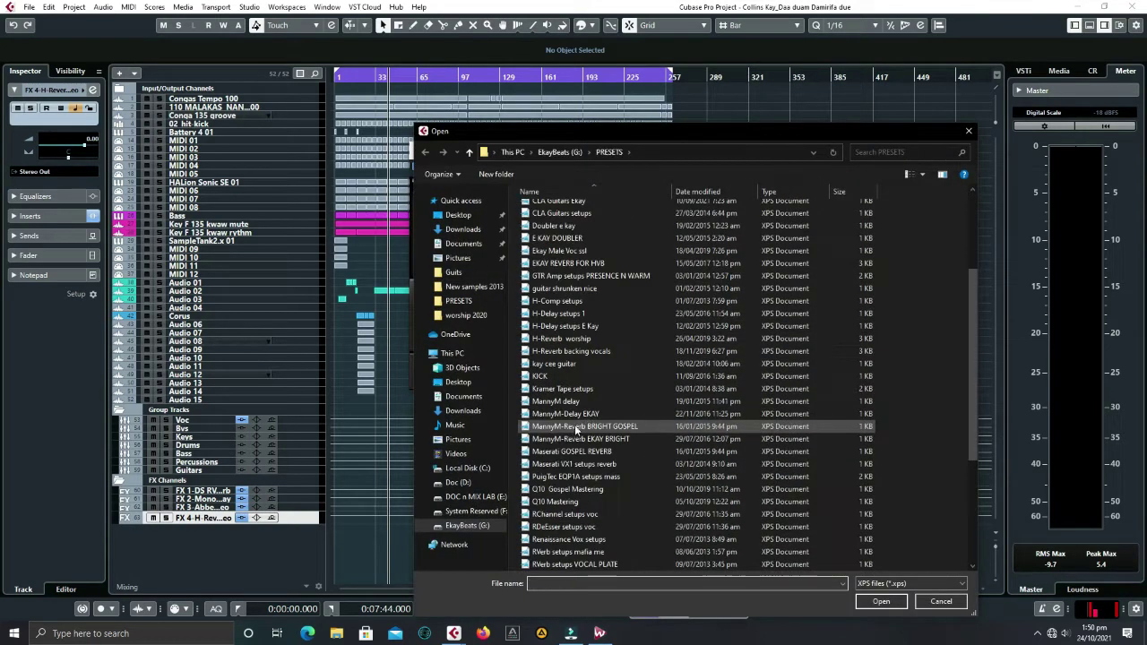
double_click(600, 350)
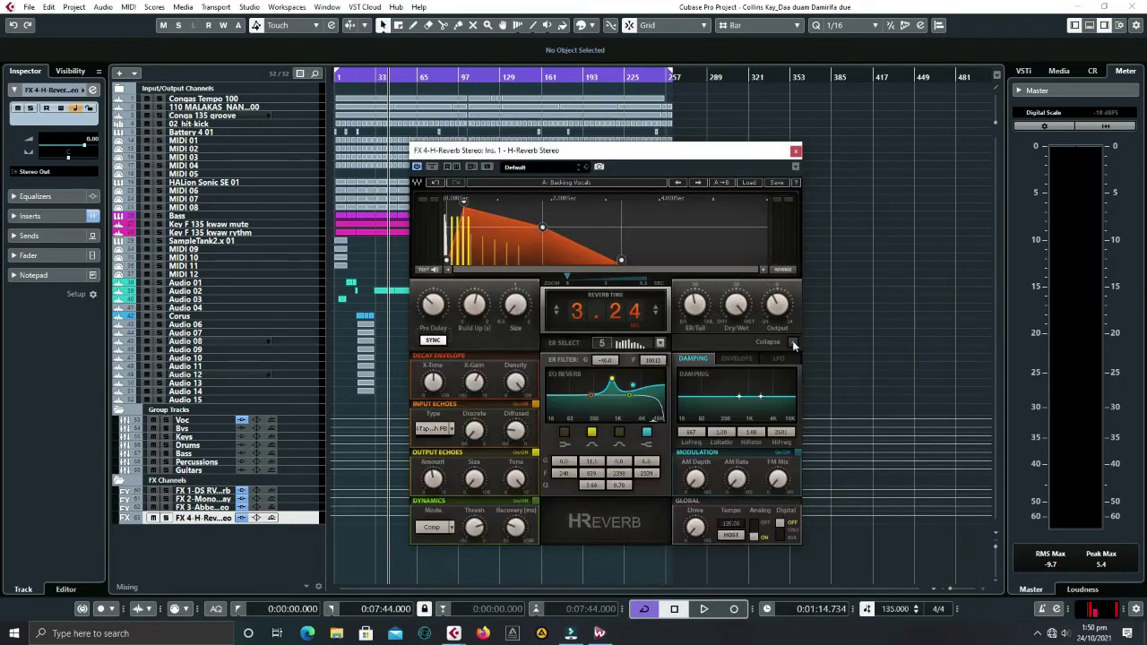
click(792, 342)
Close H-Reverb and add an FX channel track using RoomWorks SE.
click(797, 151)
right_click(240, 538)
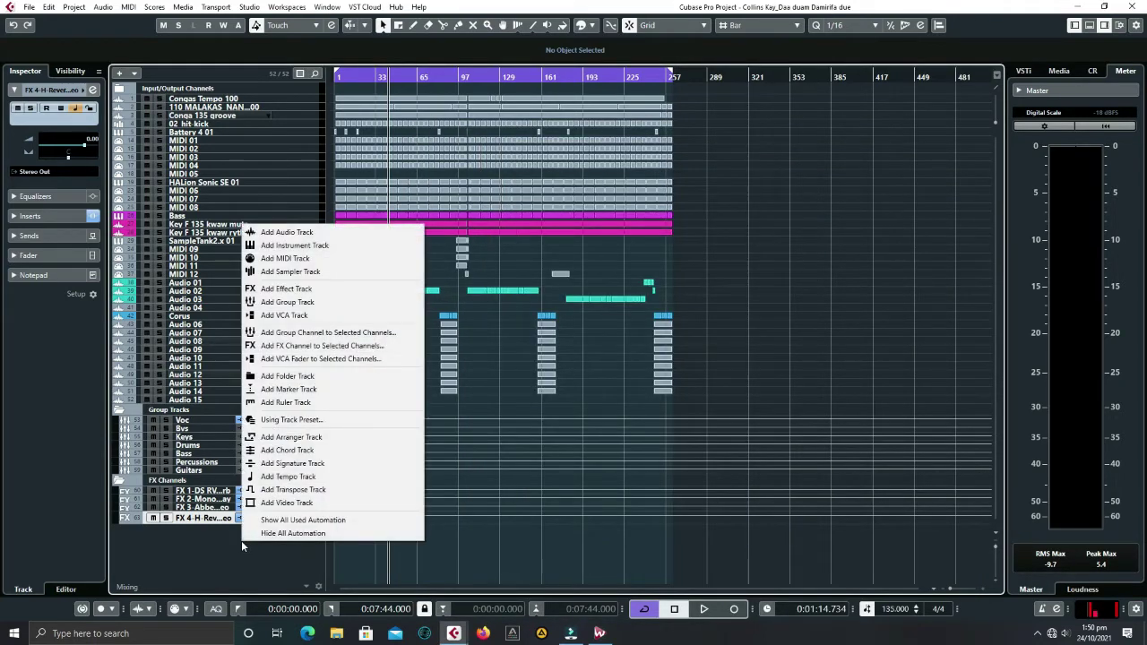
click(309, 289)
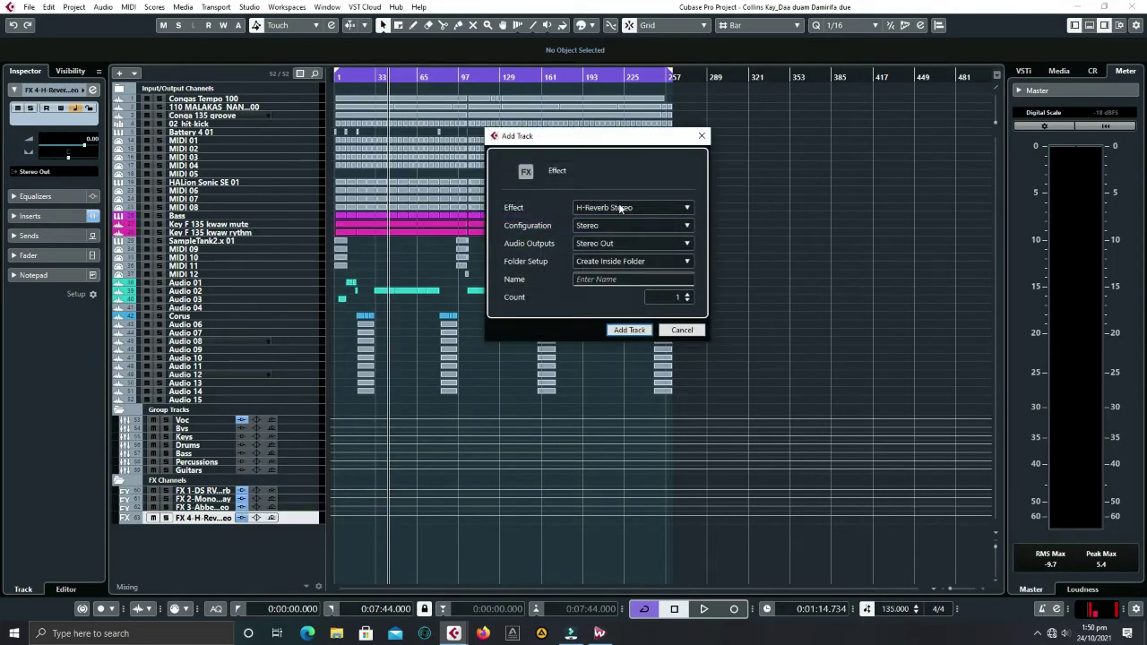
click(632, 207)
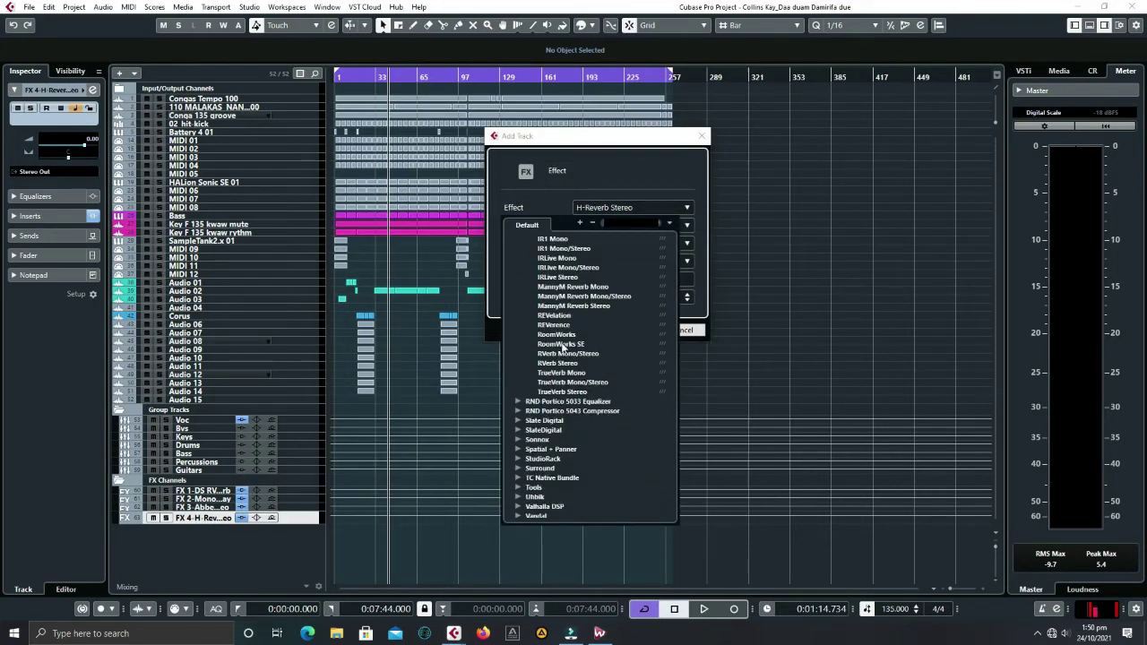
click(562, 345)
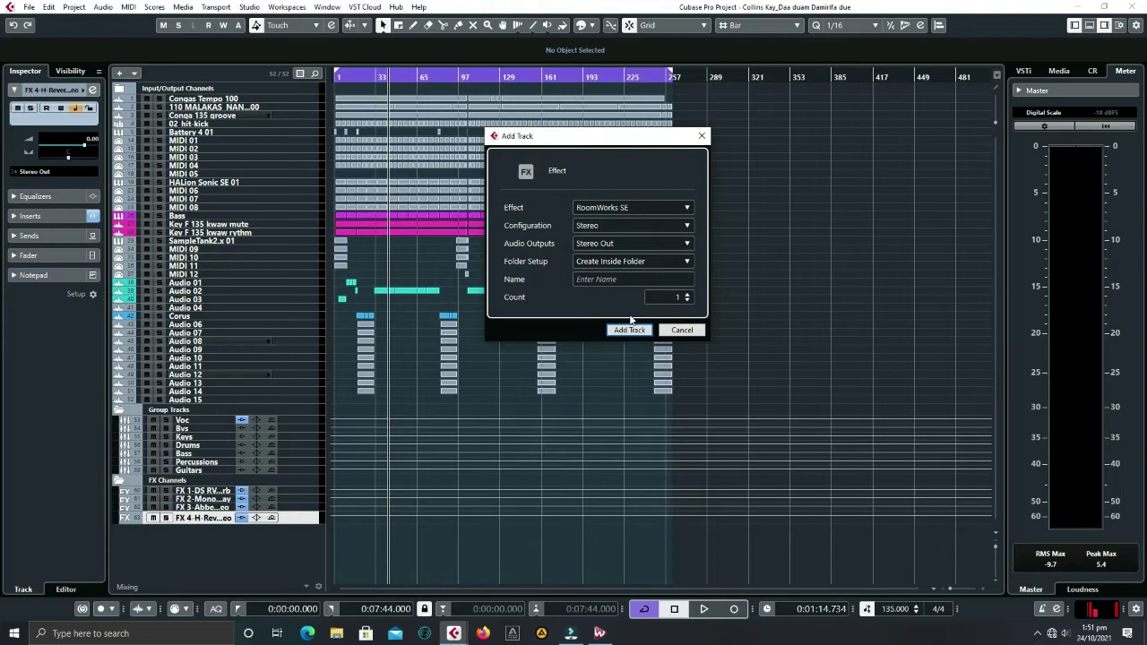
click(627, 329)
Apply a room preset from the RoomWorks SE preset browser and close the plugin window.
click(548, 222)
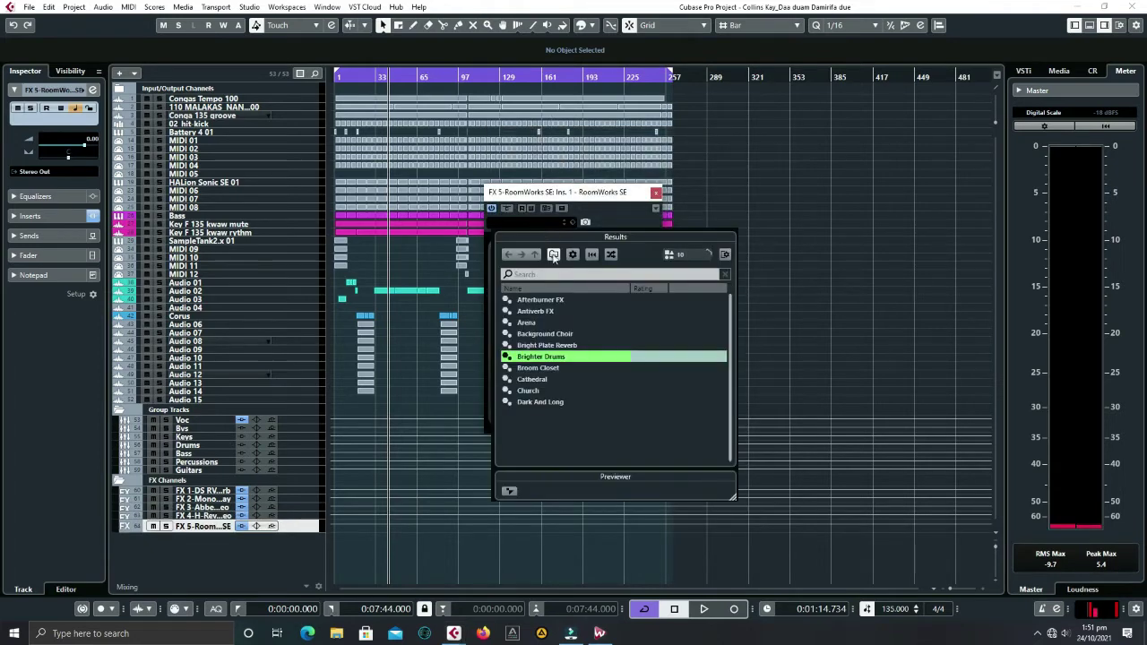
click(541, 368)
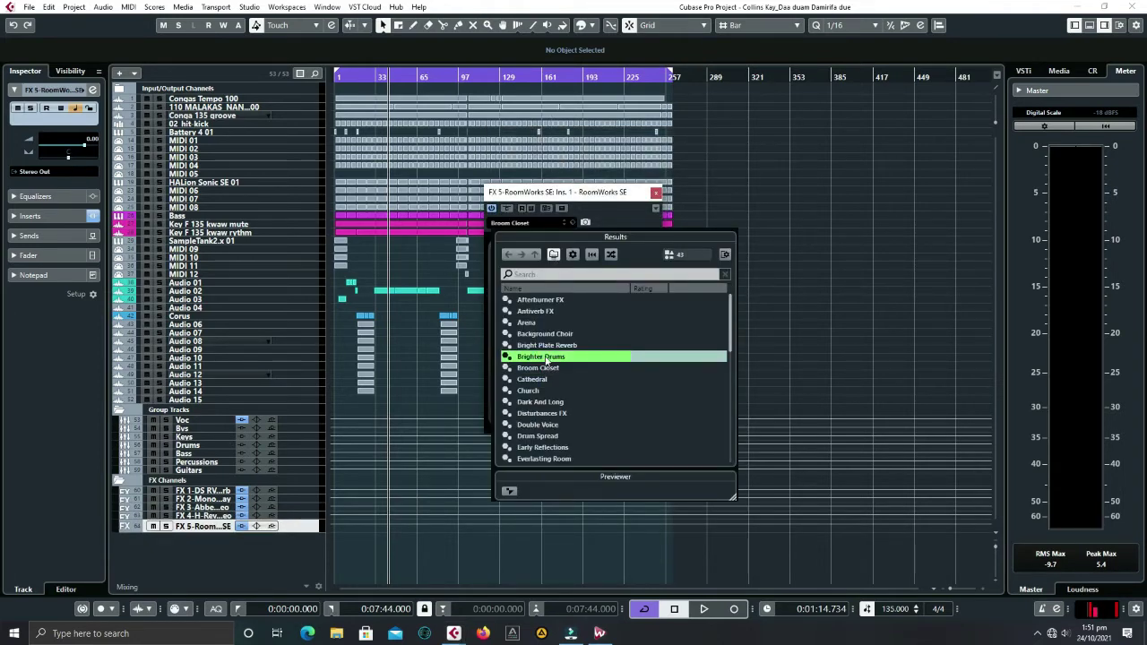
click(655, 208)
click(657, 193)
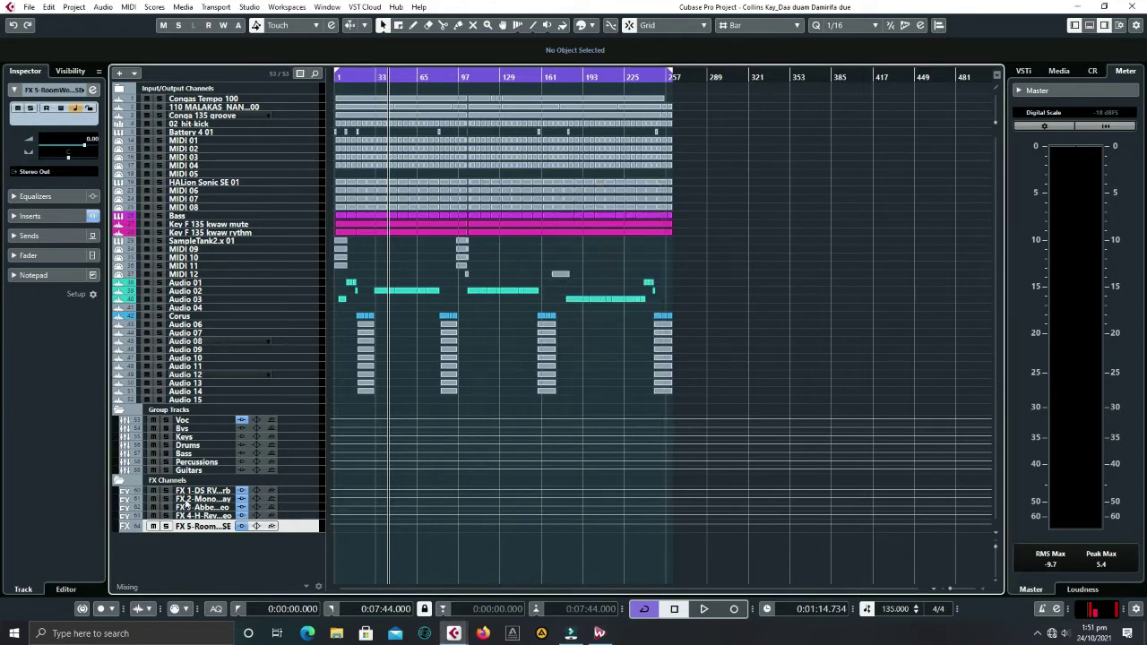
Collapse FX Channels, select Voc, and mute the Percussions, Guitars, Drums, Bvs and Keys groups.
click(118, 481)
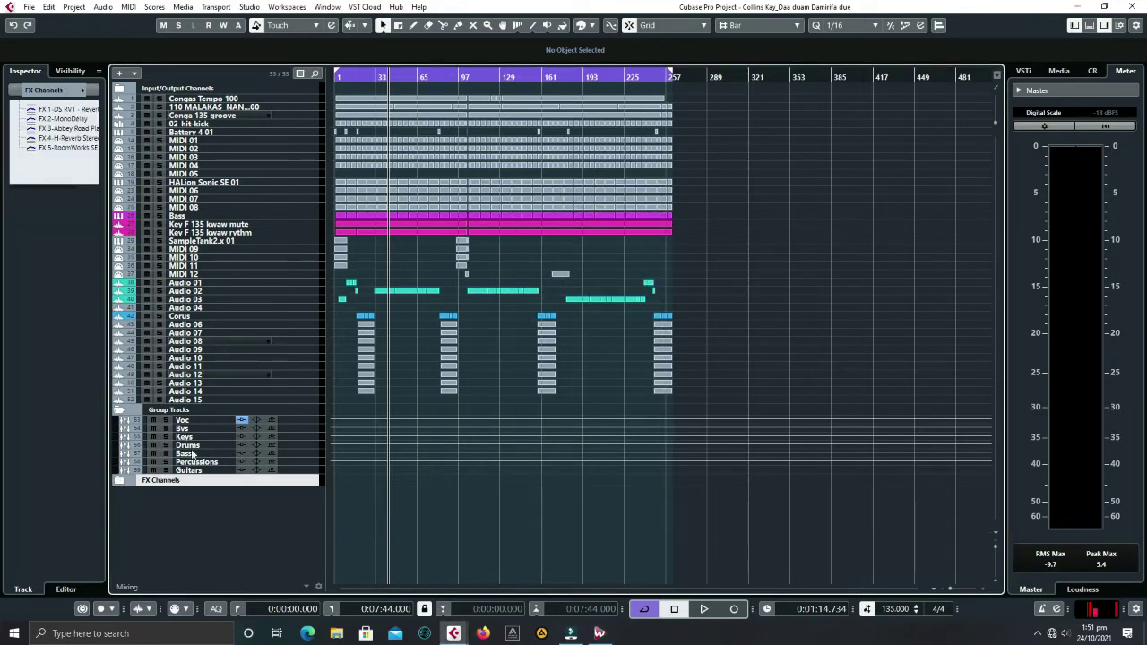
click(201, 424)
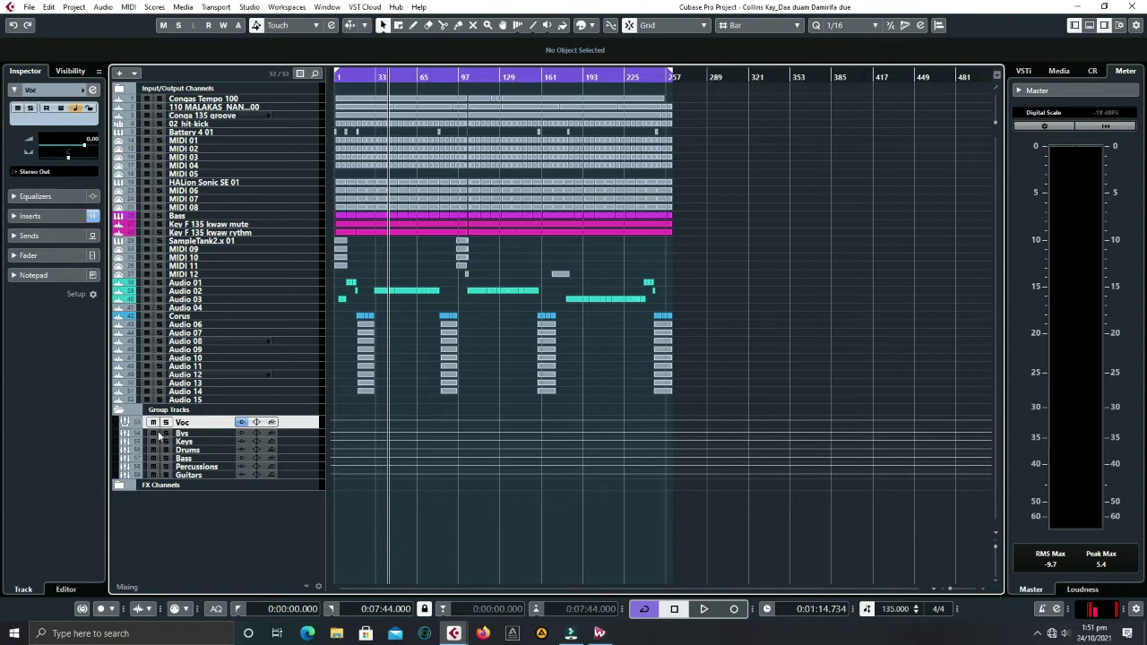
click(152, 475)
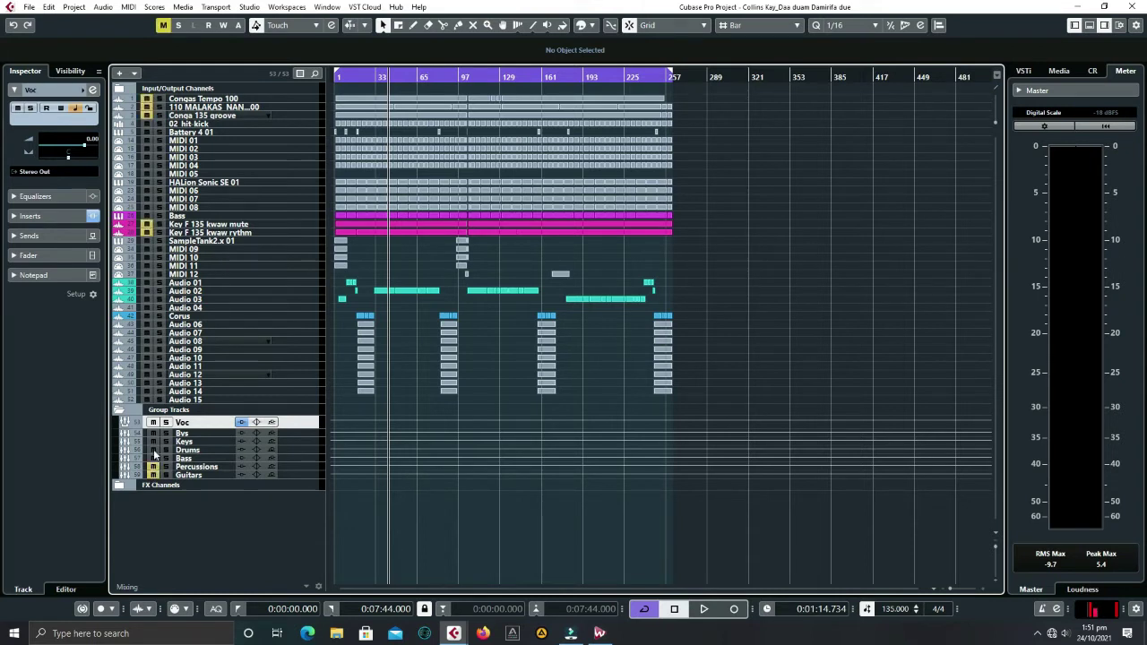
click(153, 450)
click(153, 434)
click(153, 442)
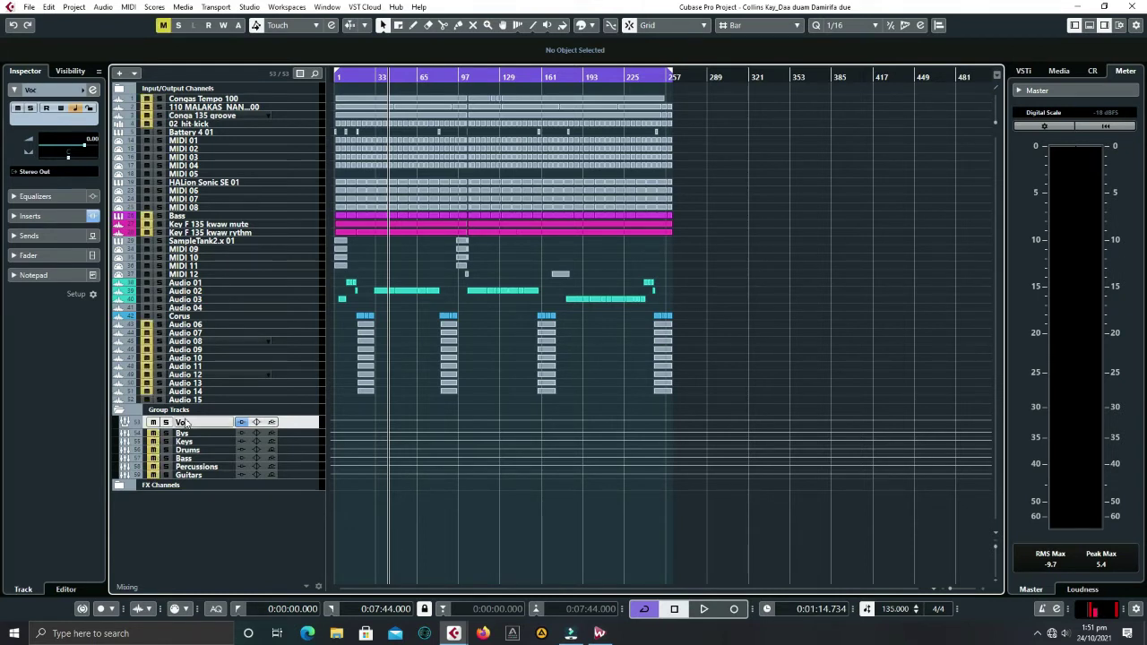
Open the Voc group's Channel Settings window and play a short vocal pass, then stop.
click(93, 91)
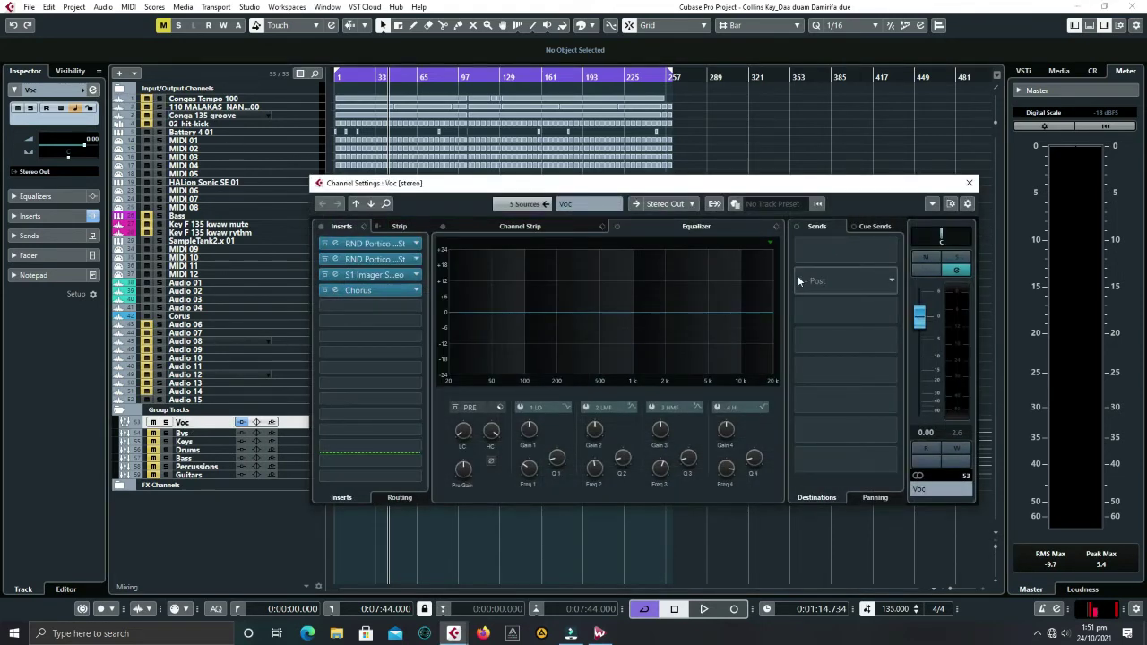
drag(565, 188, 521, 317)
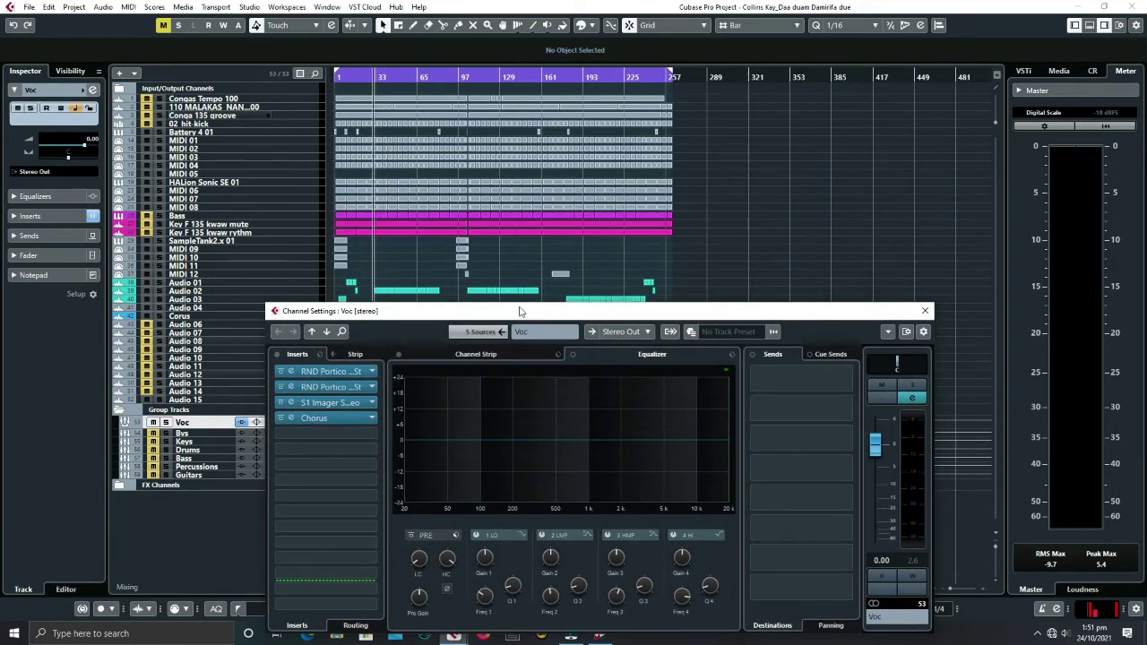
key(space)
drag(520, 312, 502, 249)
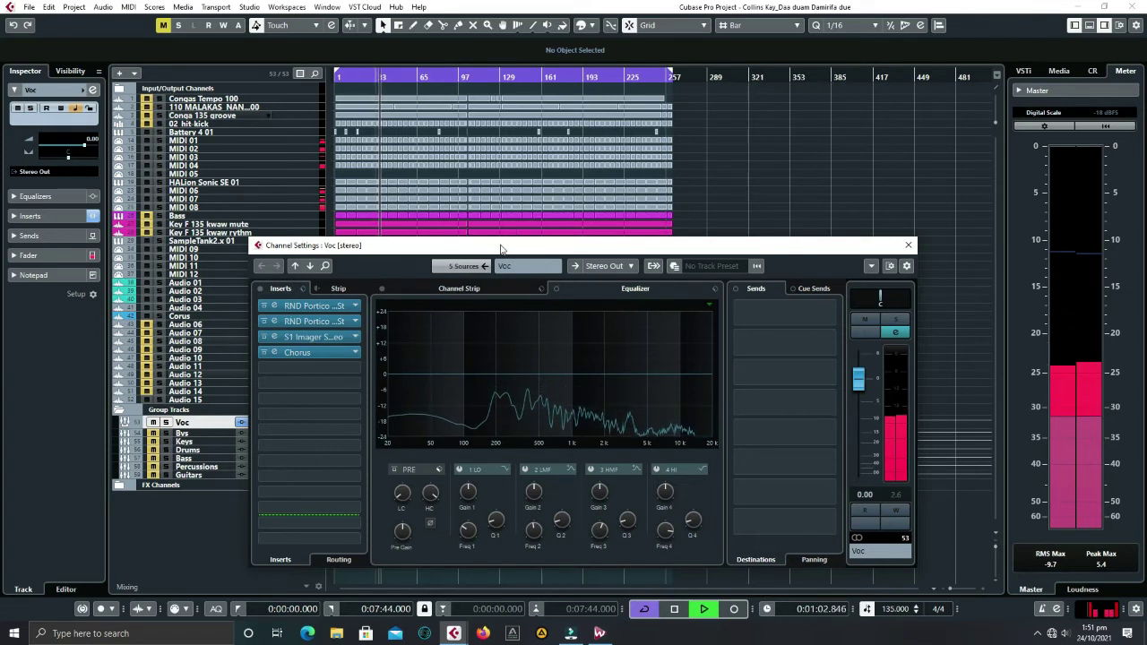
key(space)
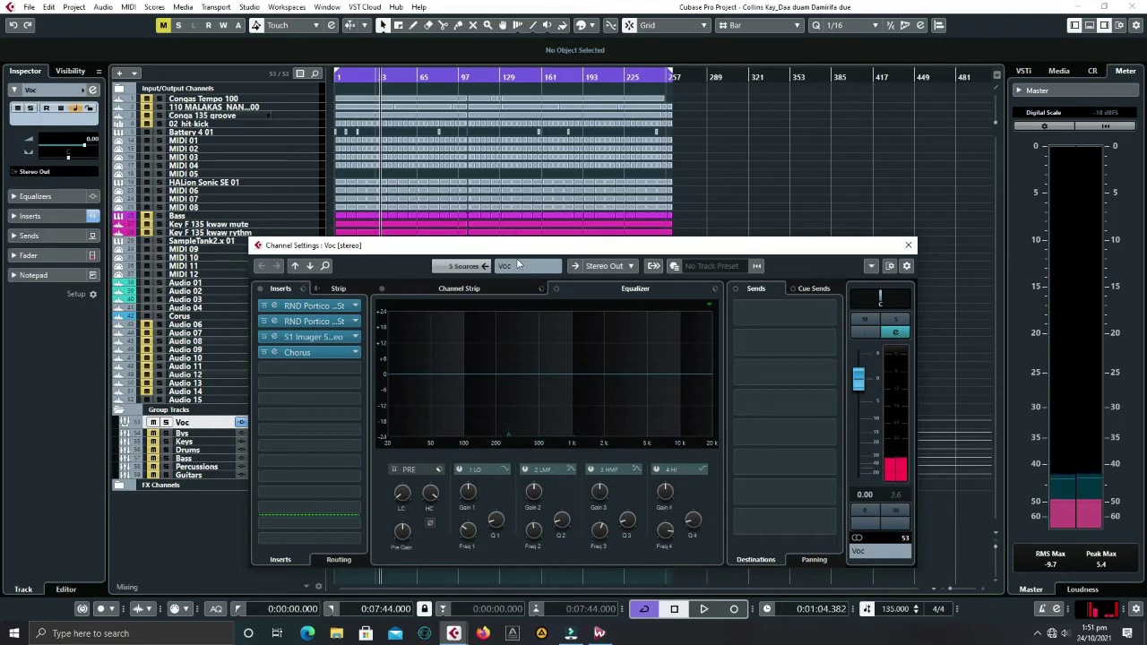
Route Voc's first send to FX 3-Abbey Road Plates Stereo and switch it on.
click(832, 313)
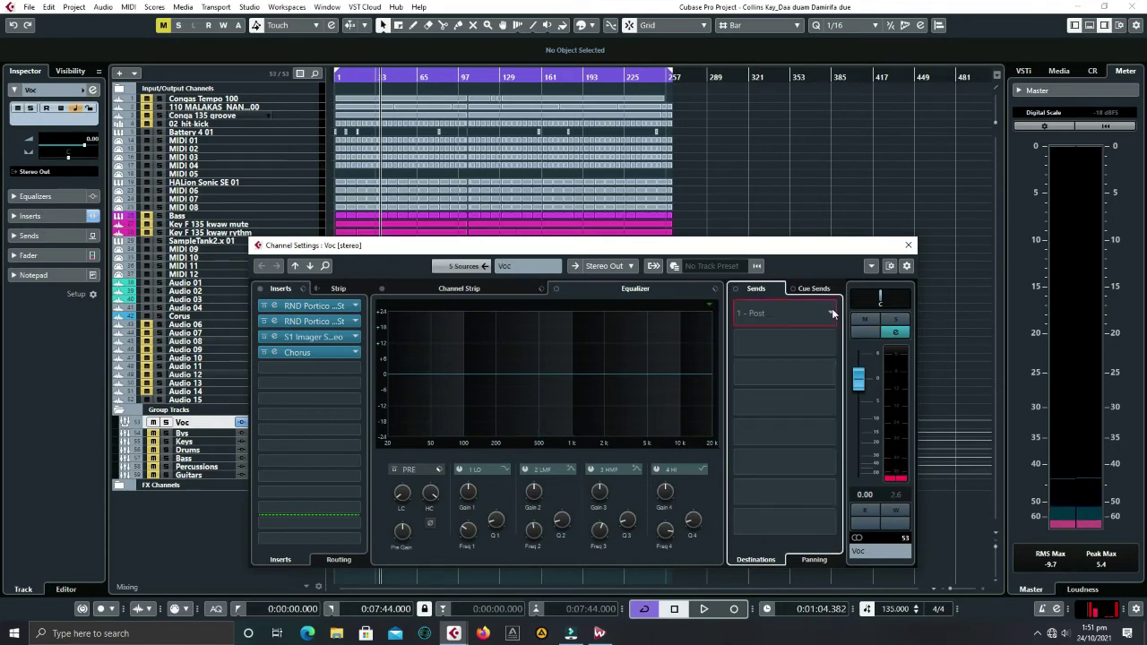
click(800, 375)
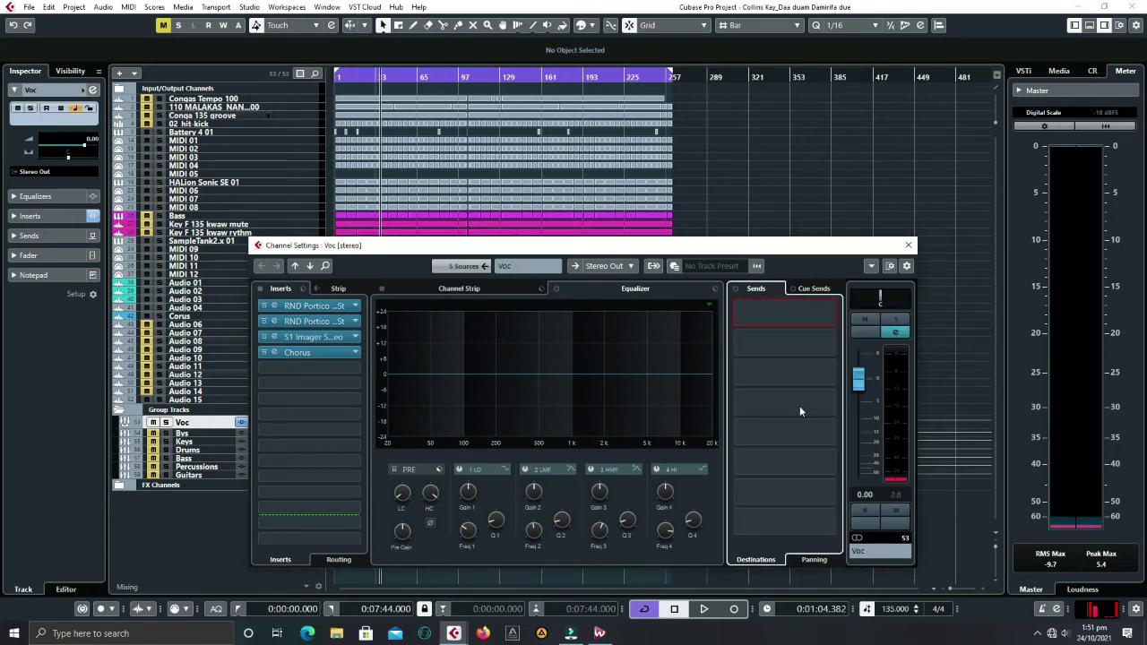
key(space)
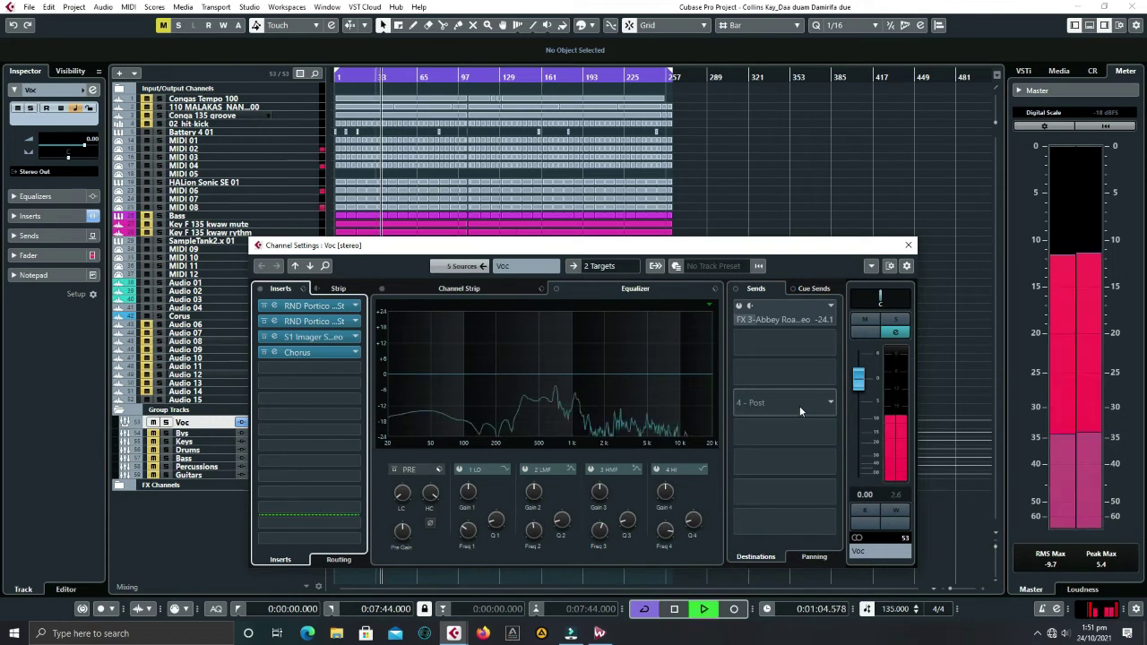
click(739, 306)
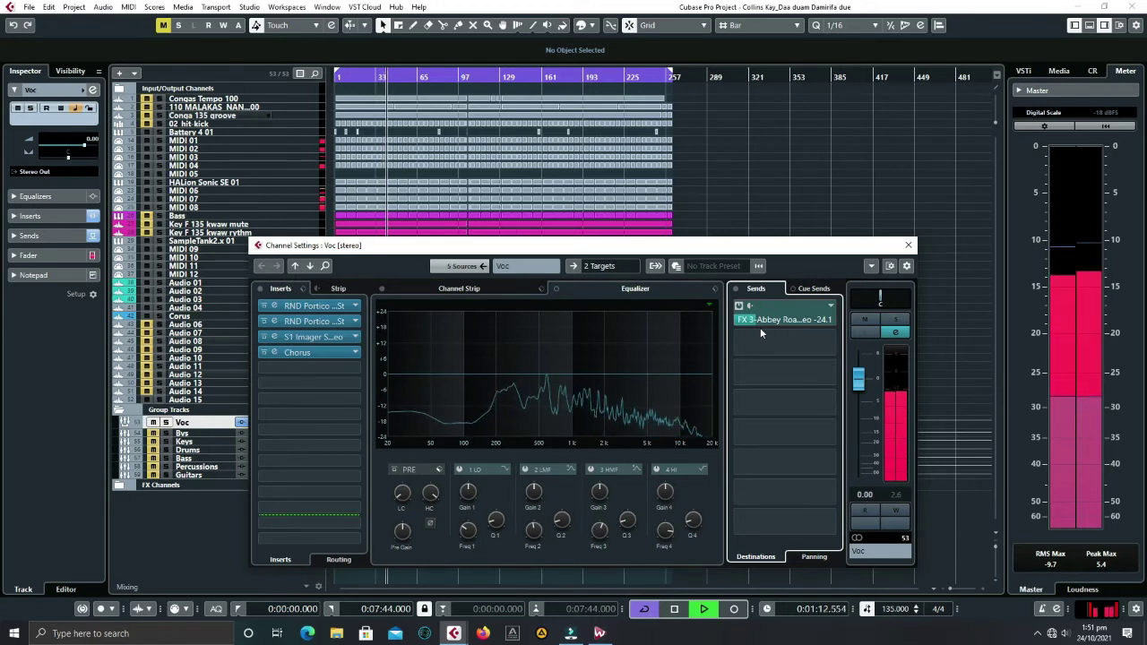
key(space)
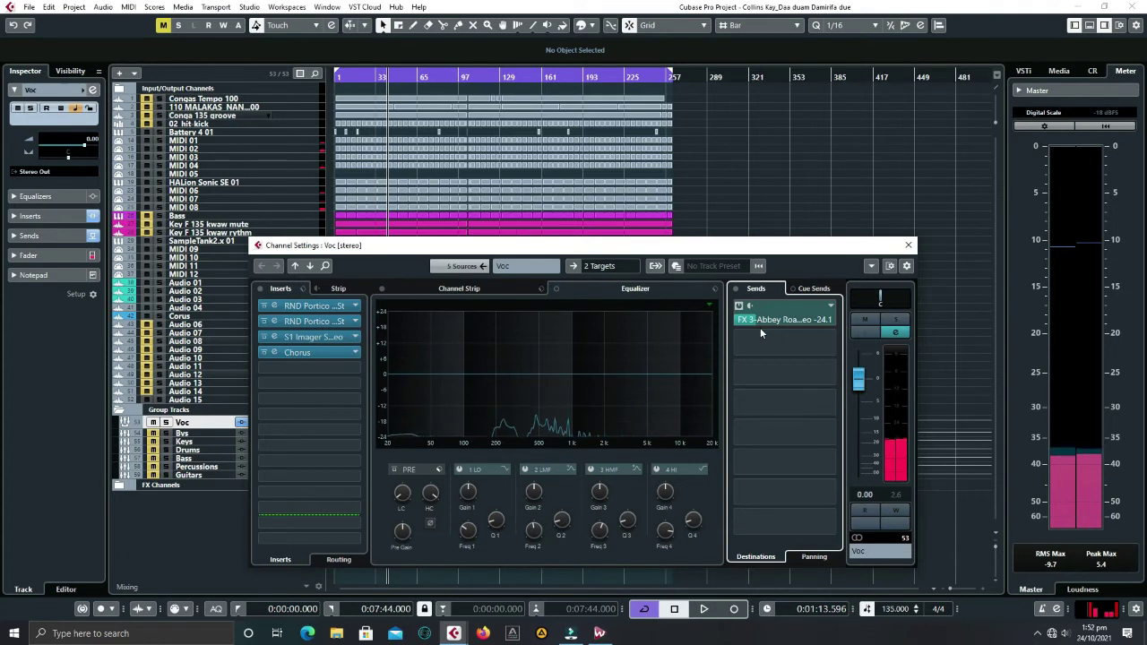
Audition the Abbey Road send and settle its level at about -25 dB.
drag(761, 322, 771, 323)
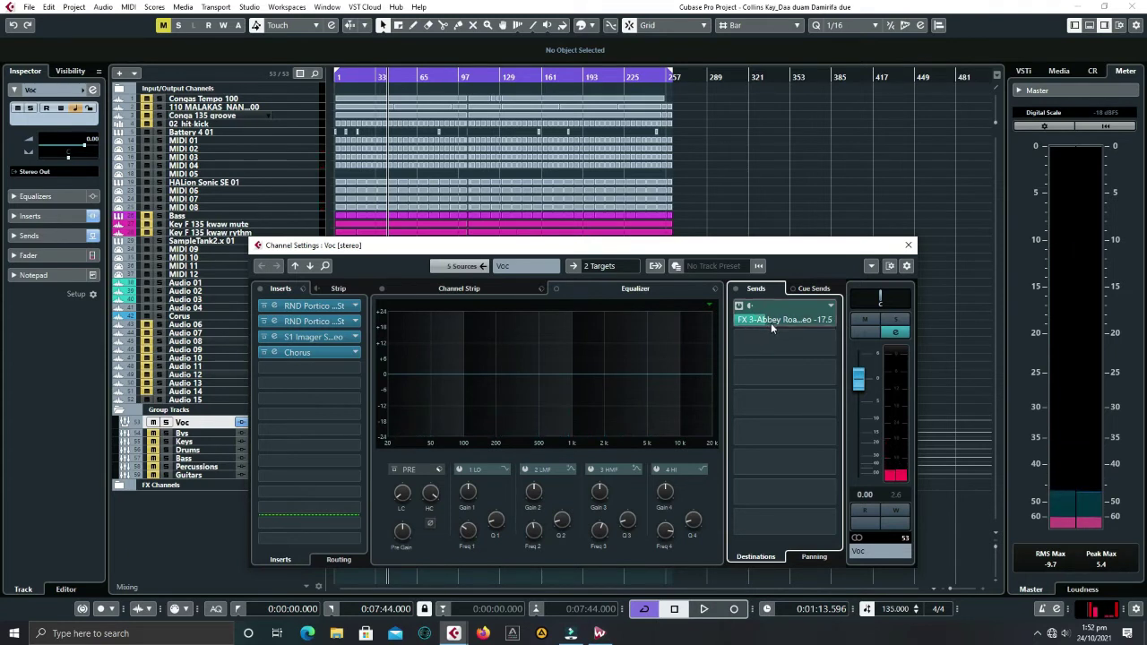
key(space)
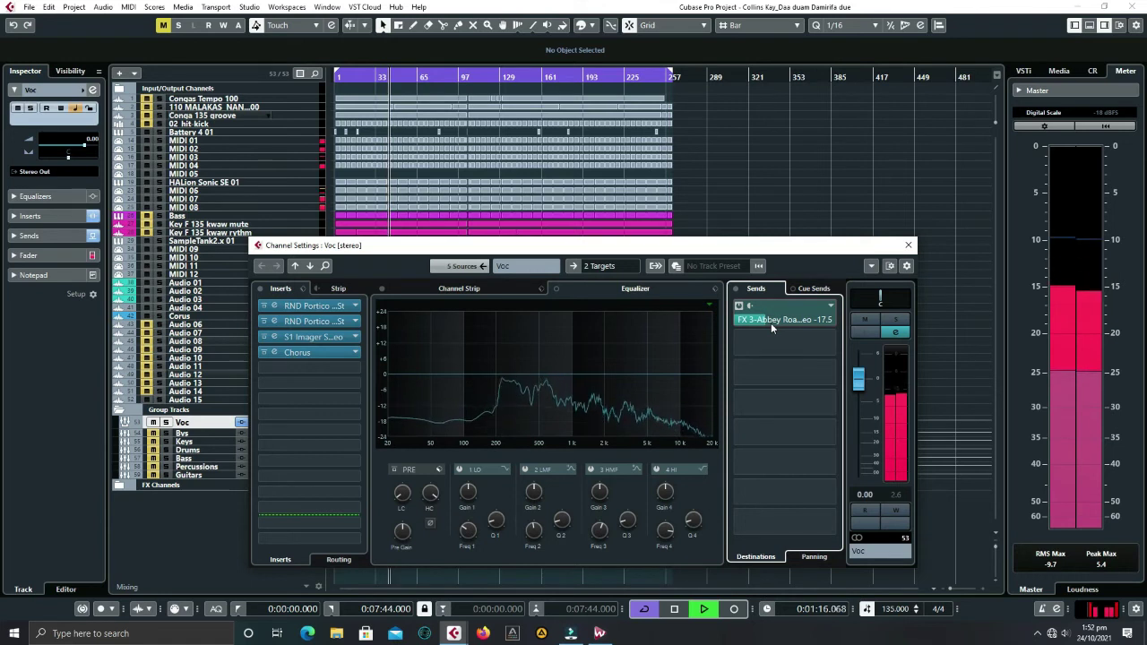
key(space)
drag(771, 323, 744, 327)
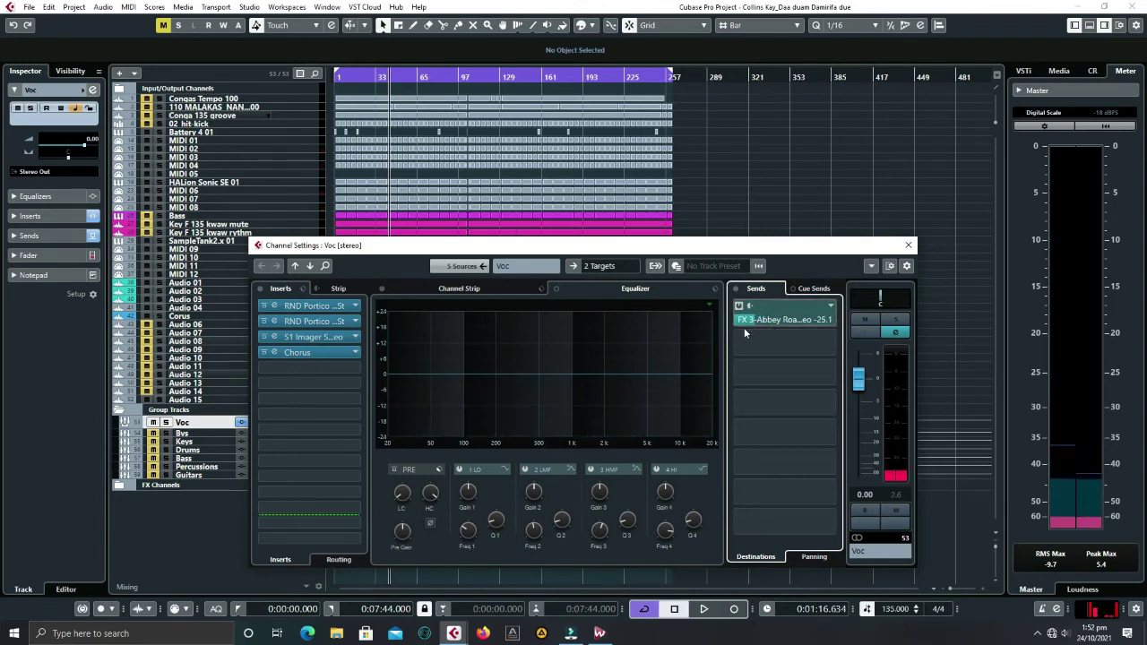
Route Voc's second send to FX 1-DS RV1 - Reverb at -13.5 and switch it on.
click(828, 339)
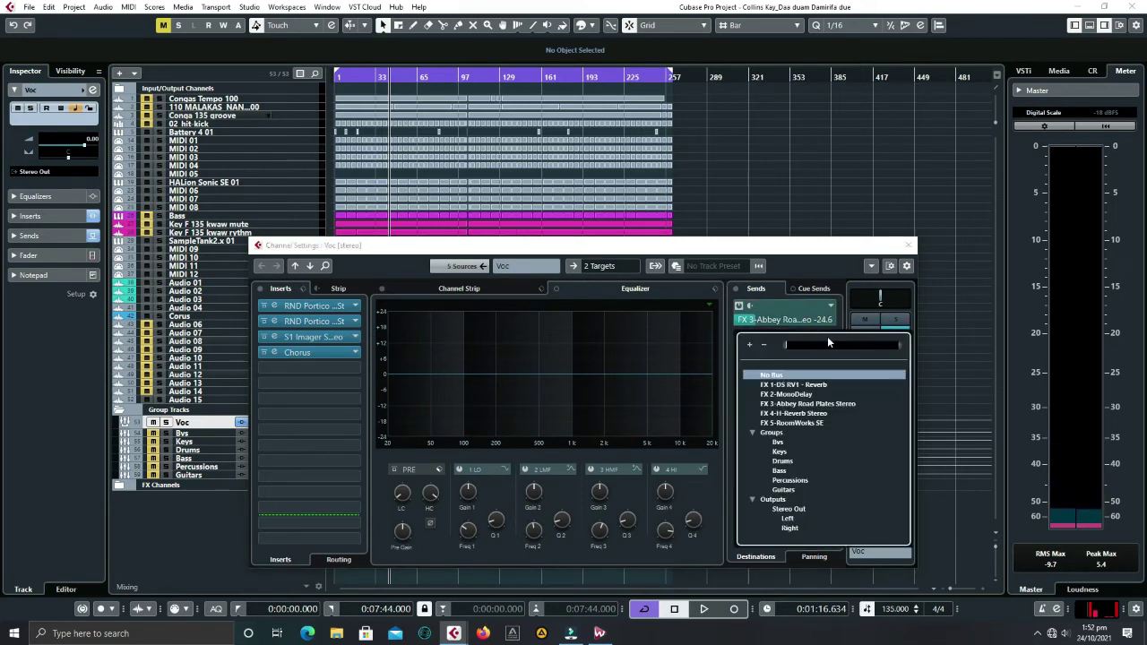
click(802, 385)
key(space)
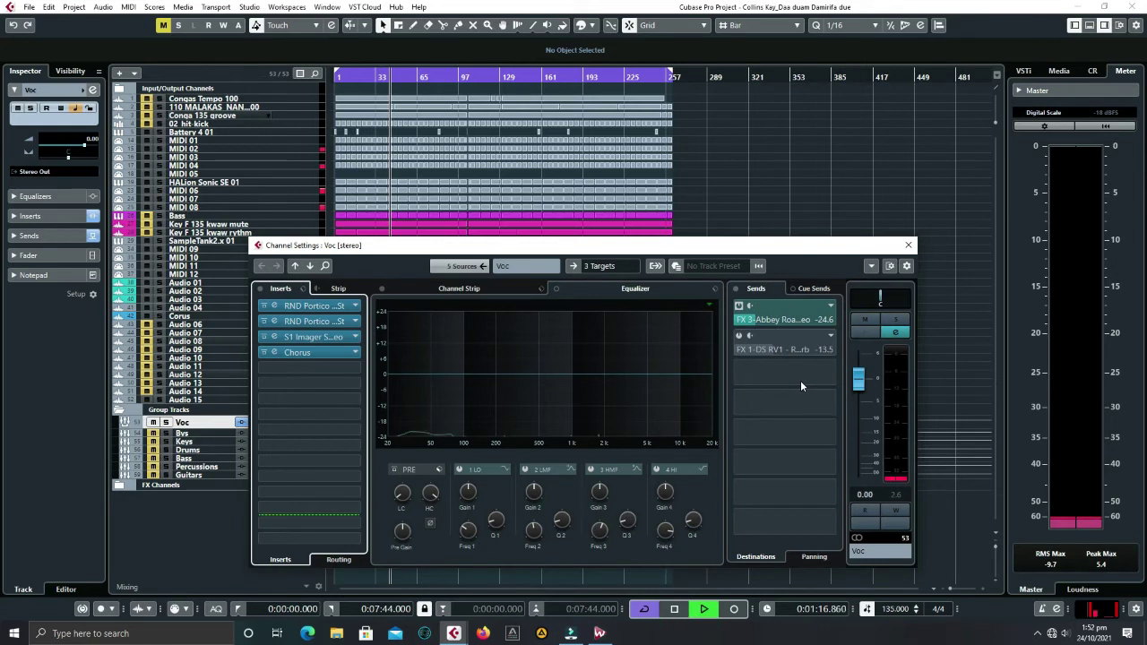
click(739, 336)
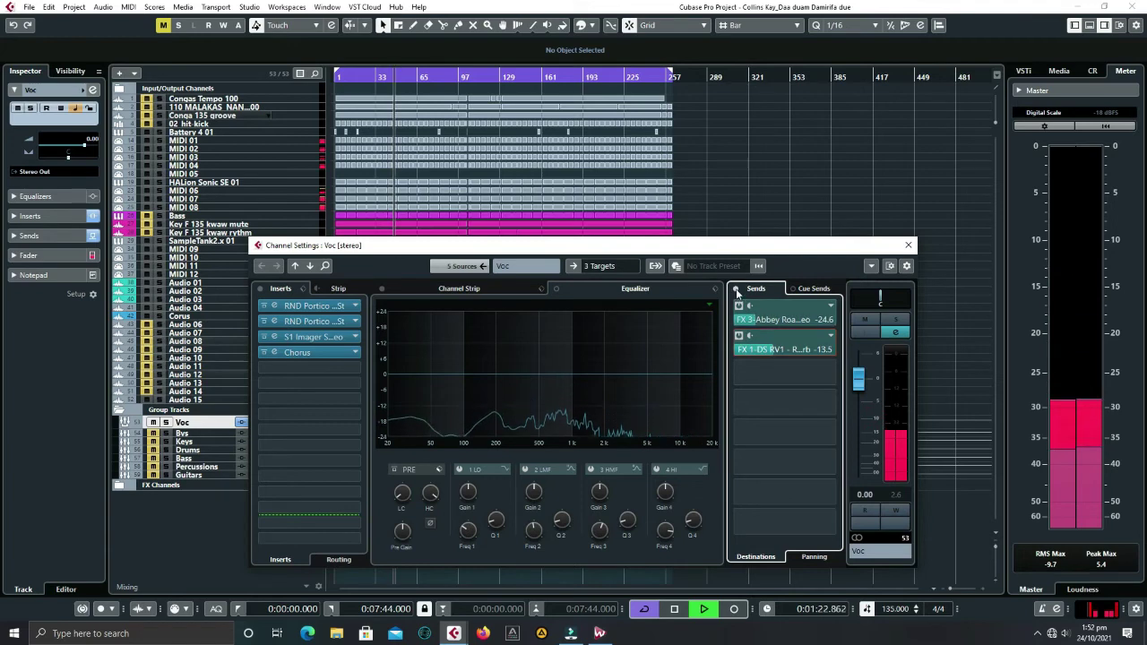
mouse_move(715, 245)
mouse_down()
mouse_move(731, 307)
mouse_move(722, 228)
mouse_up()
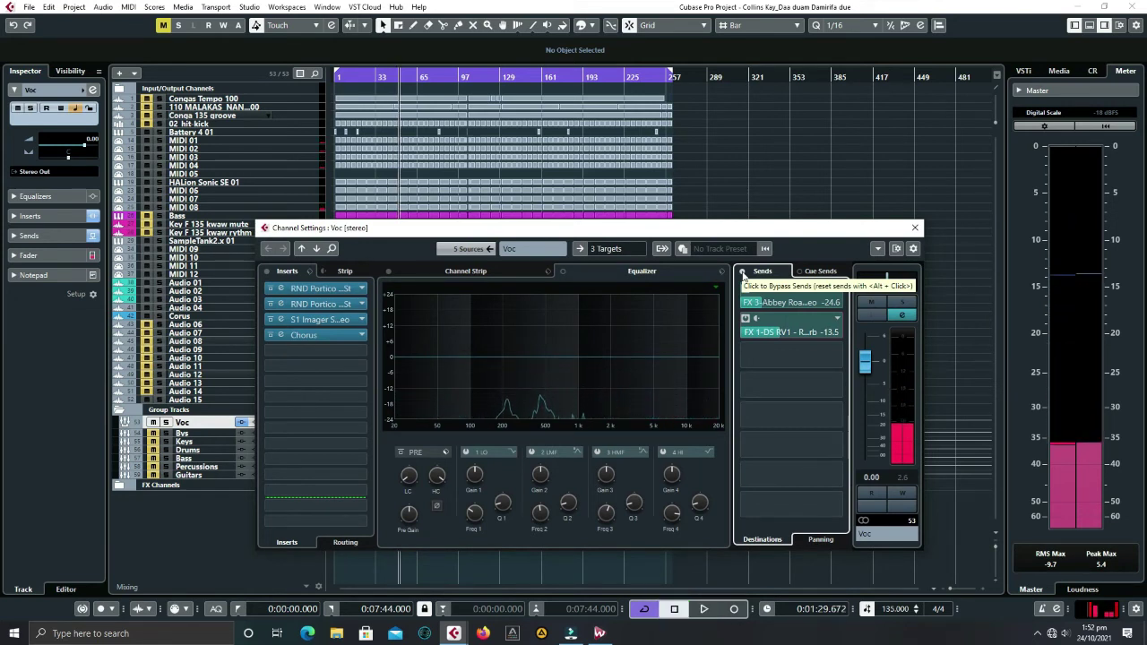
Toggle Bypass Sends on and off during playback to compare the Voc sends.
click(742, 273)
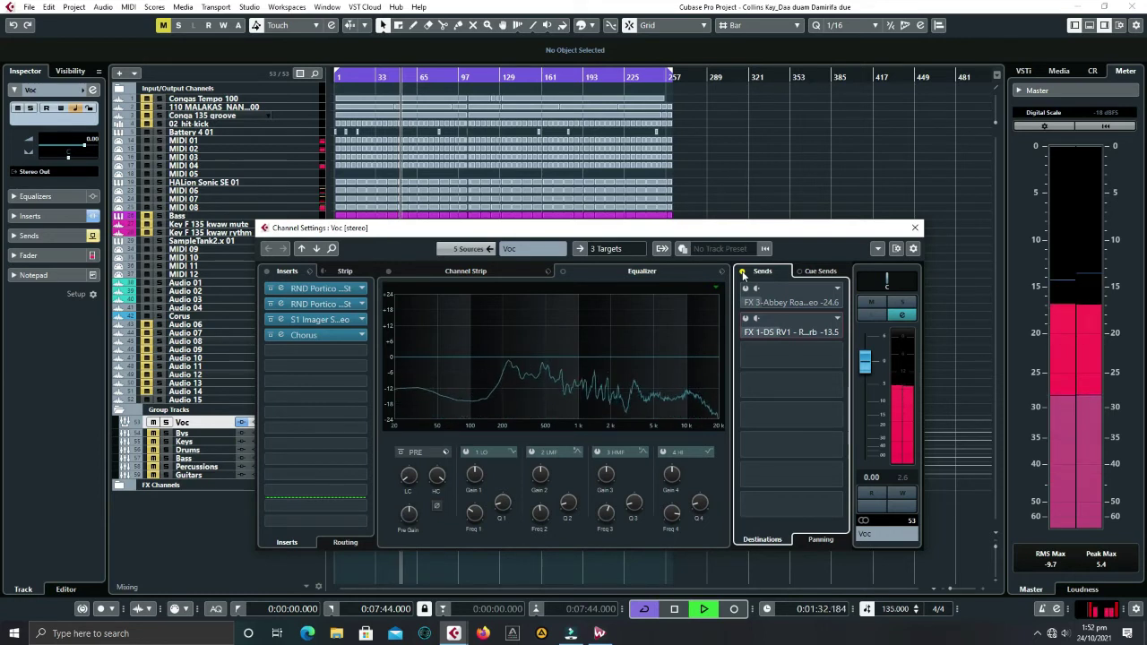
key(space)
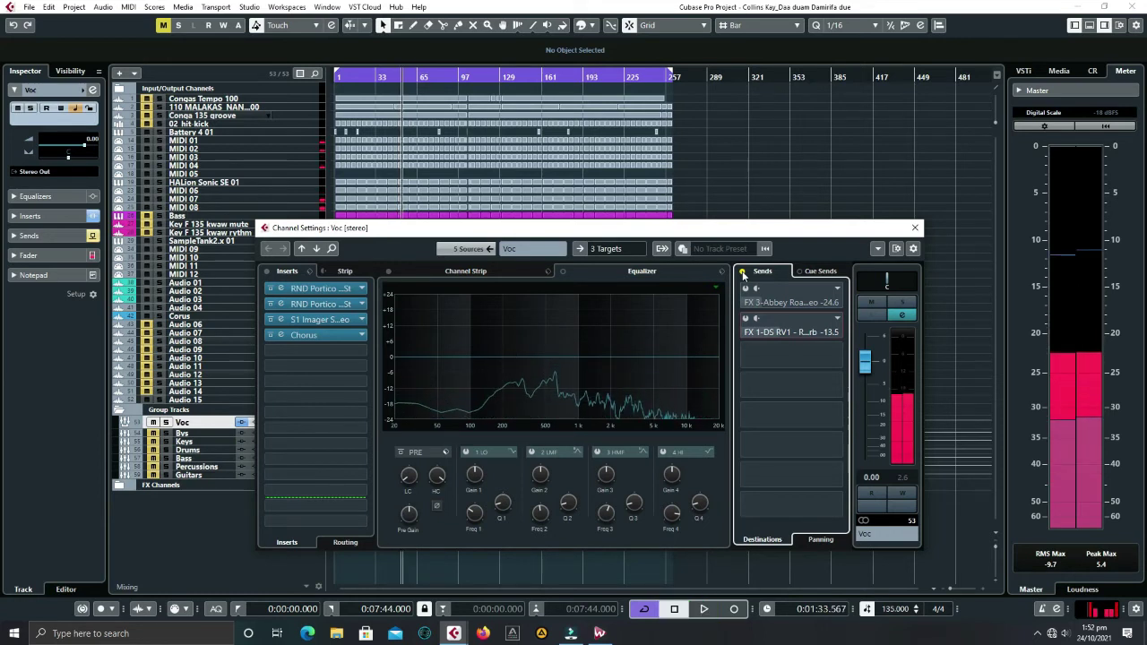
click(742, 274)
key(space)
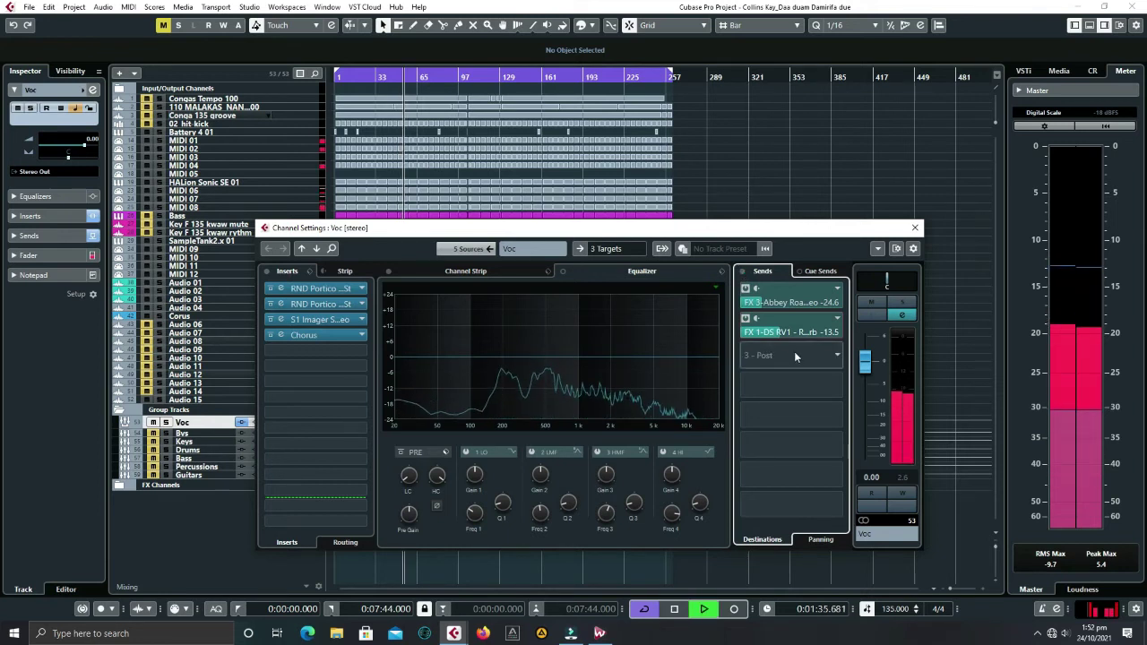
Route Voc send 3 to FX 2-MonoDelay at -18.9 dB, activate it, and audition the delay.
key(space)
click(833, 358)
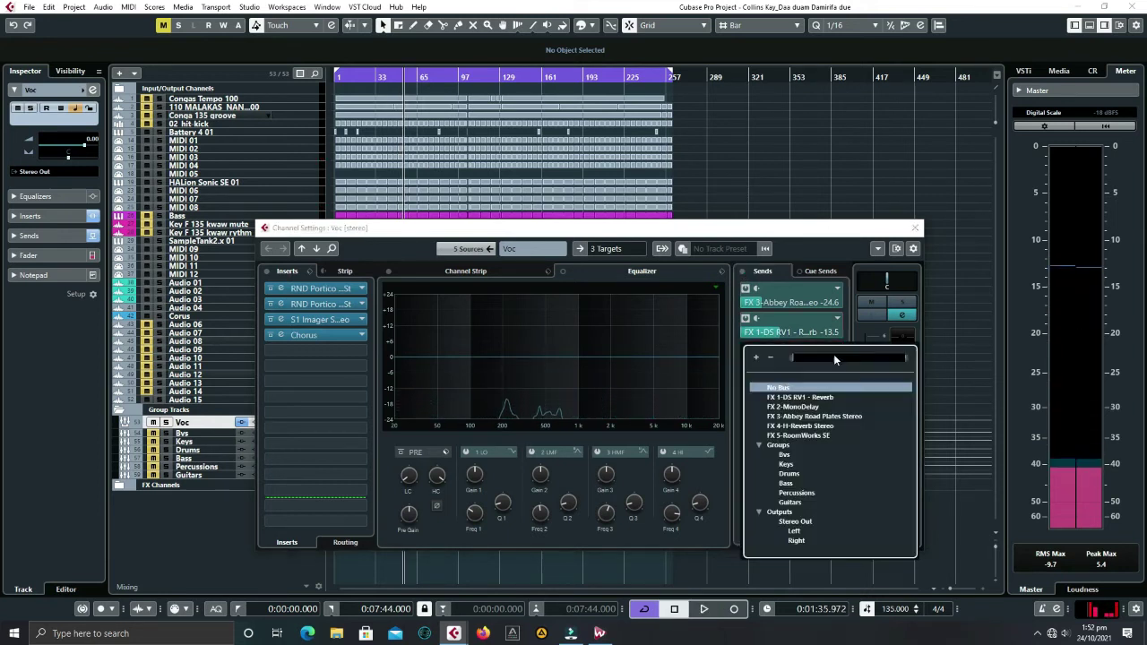
click(805, 407)
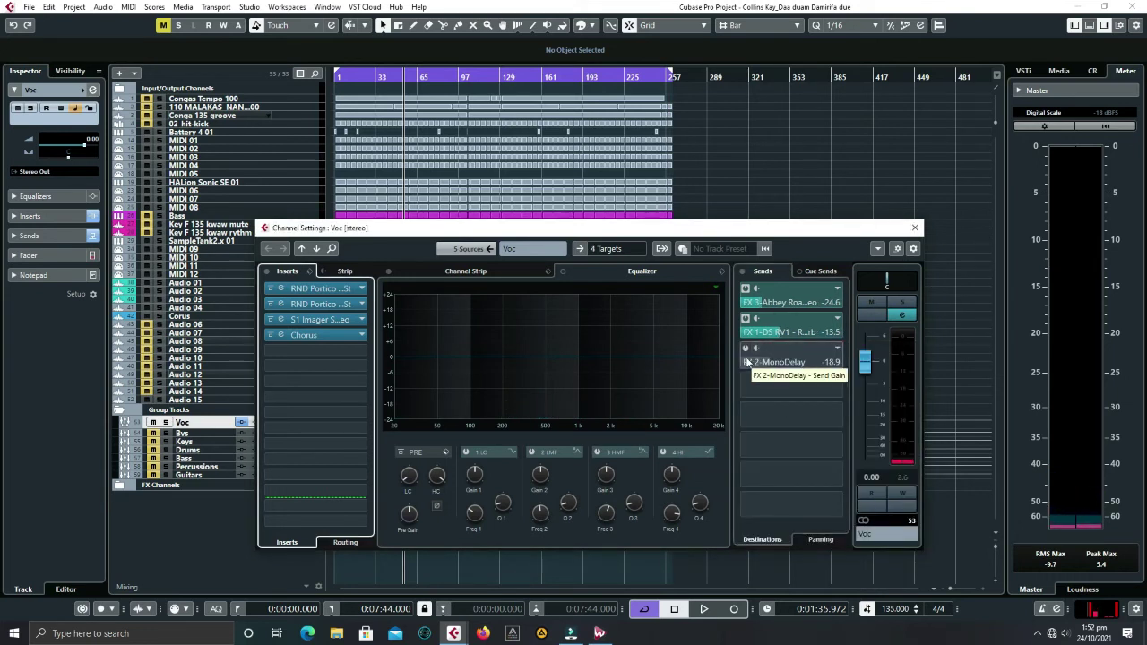
click(746, 349)
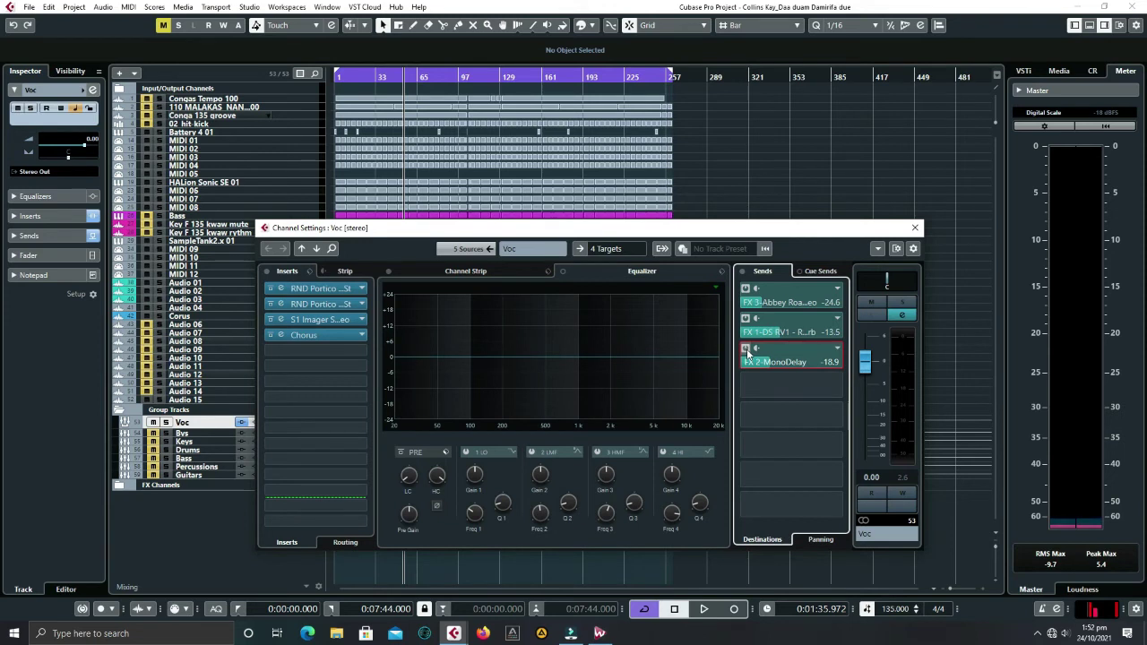
key(space)
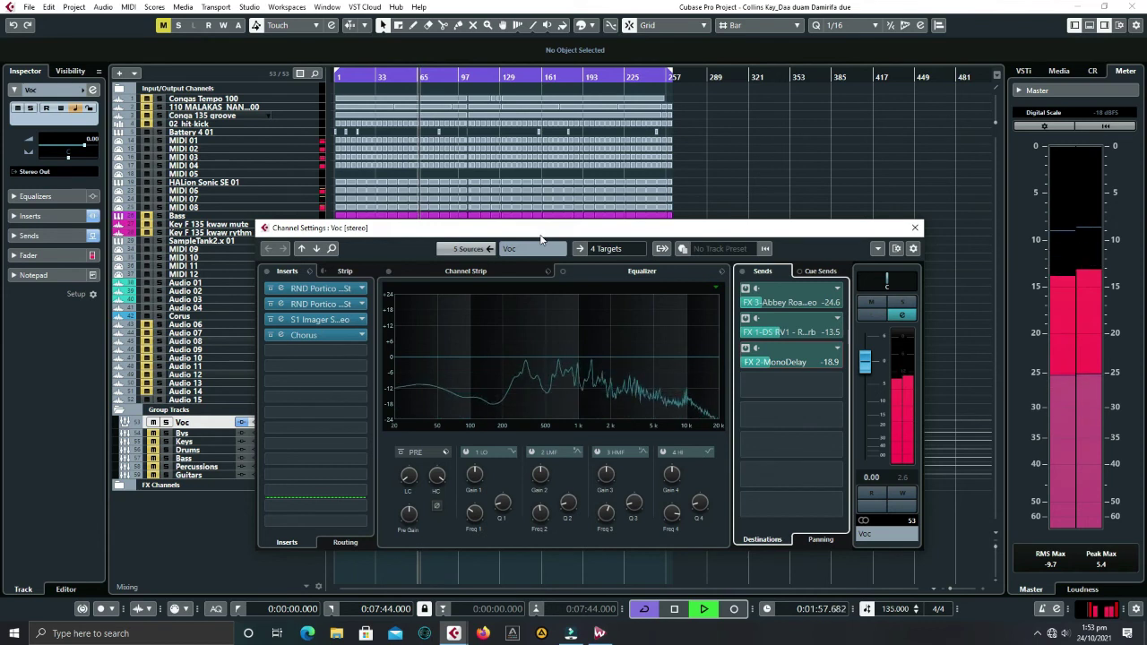
key(space)
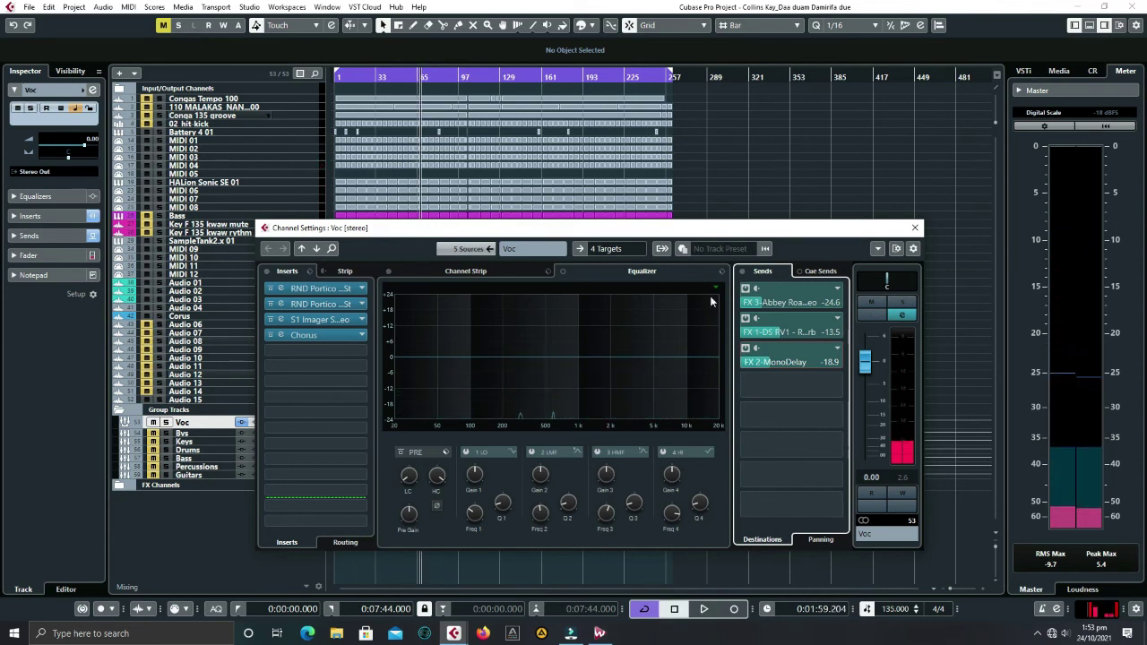
click(916, 229)
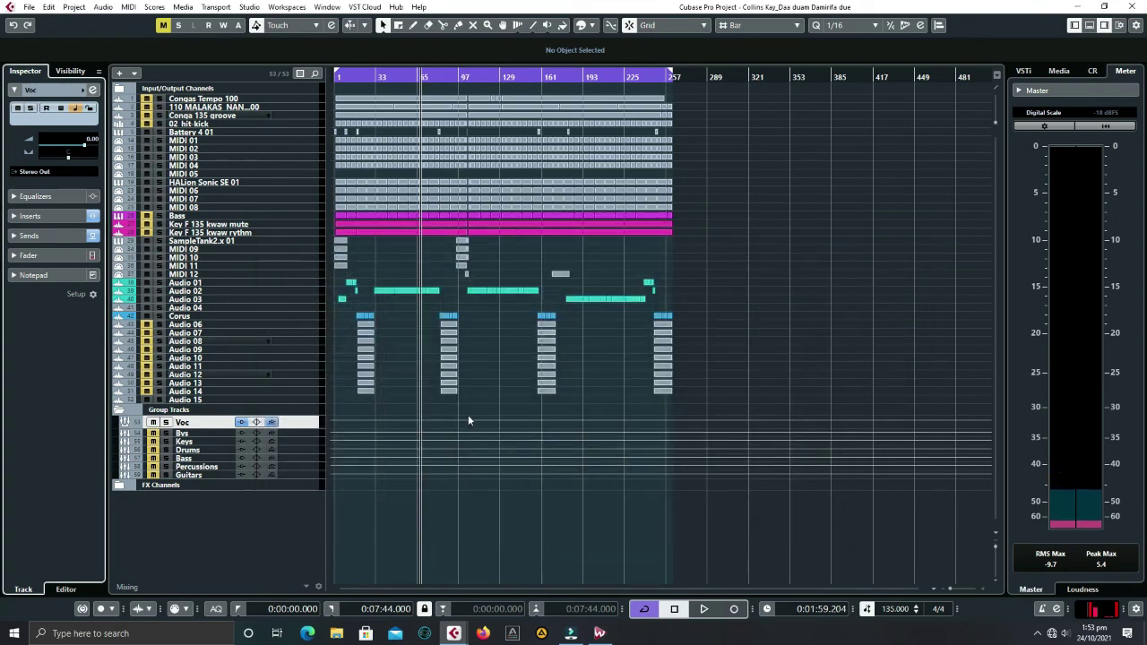